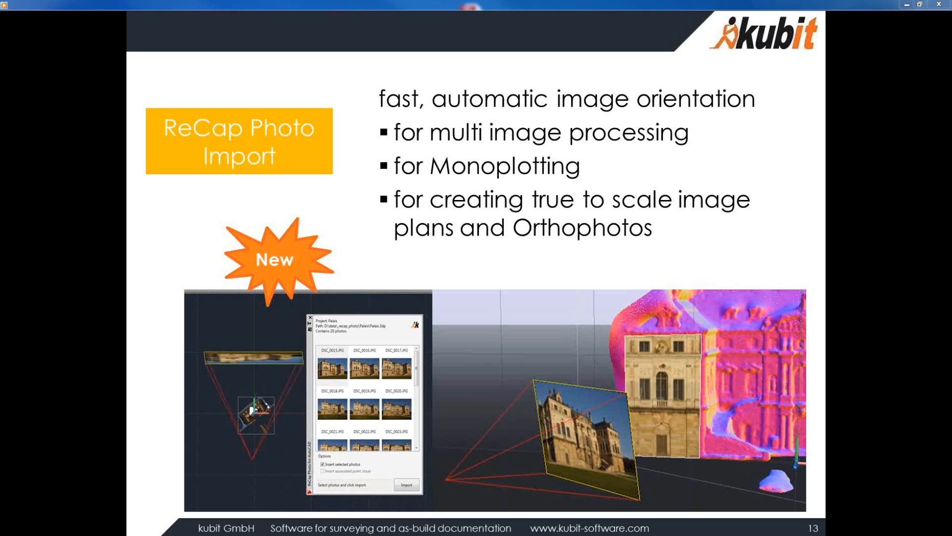
{"action": "key", "text": "Right"}
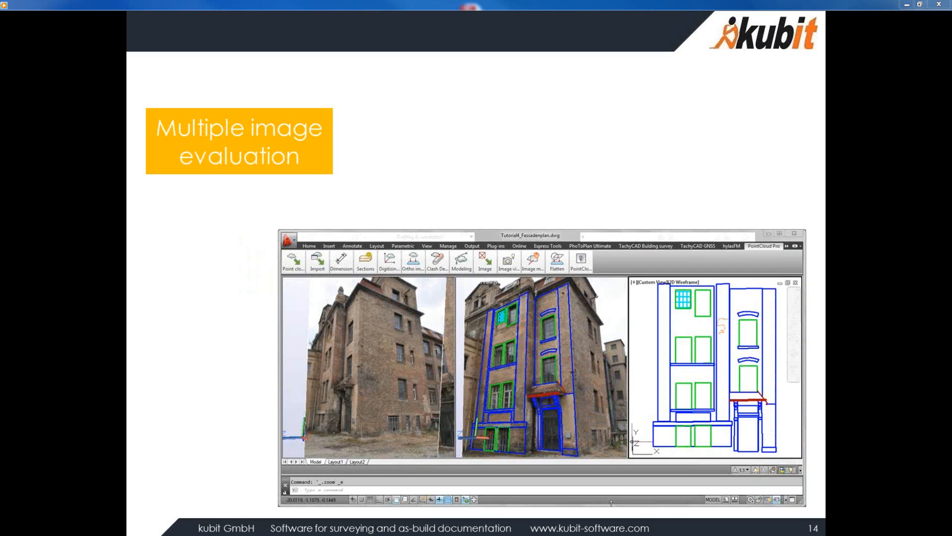
{"action": "key", "text": "Right"}
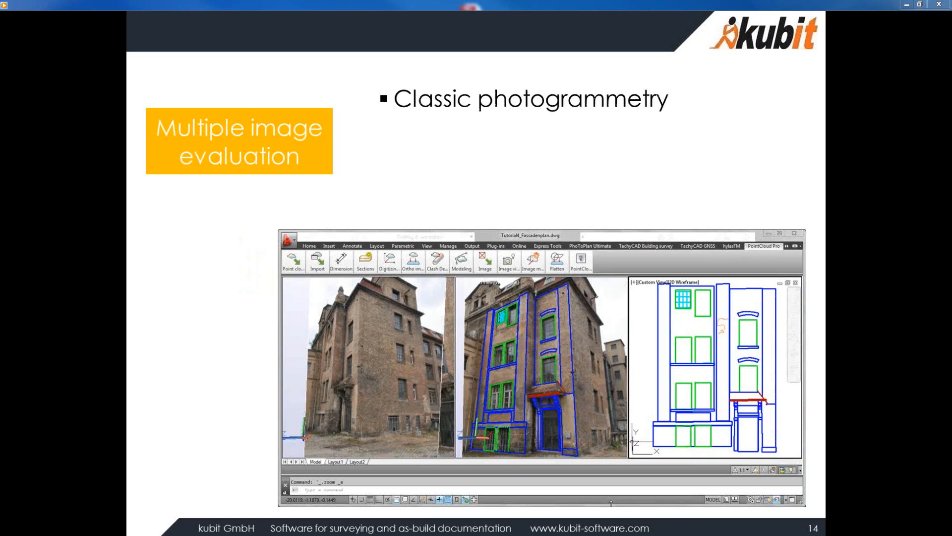
{"action": "key", "text": "Right"}
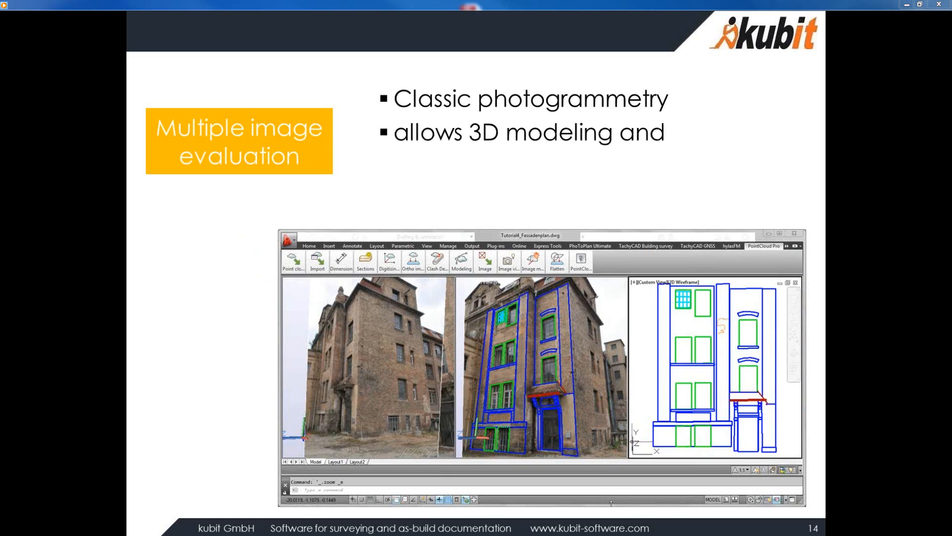
{"action": "key", "text": "Right"}
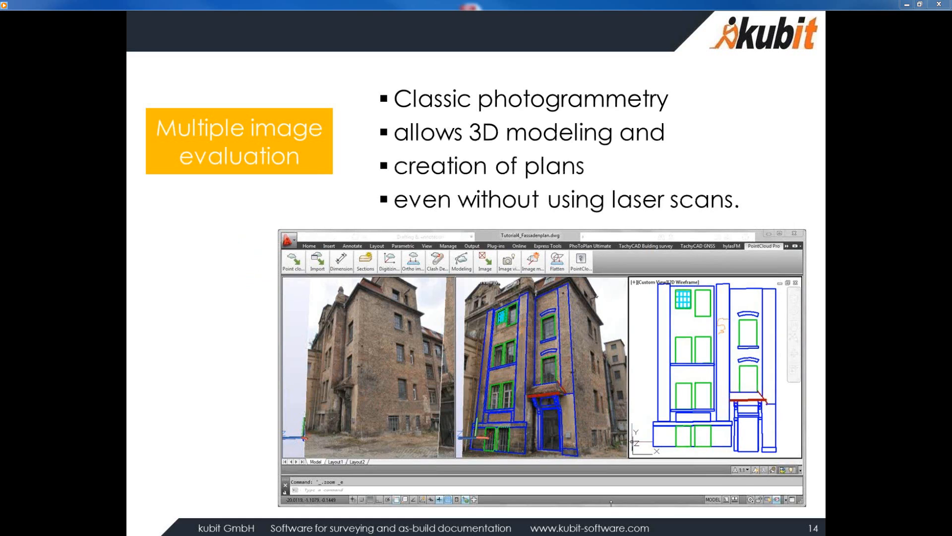
{"action": "key", "text": "Right"}
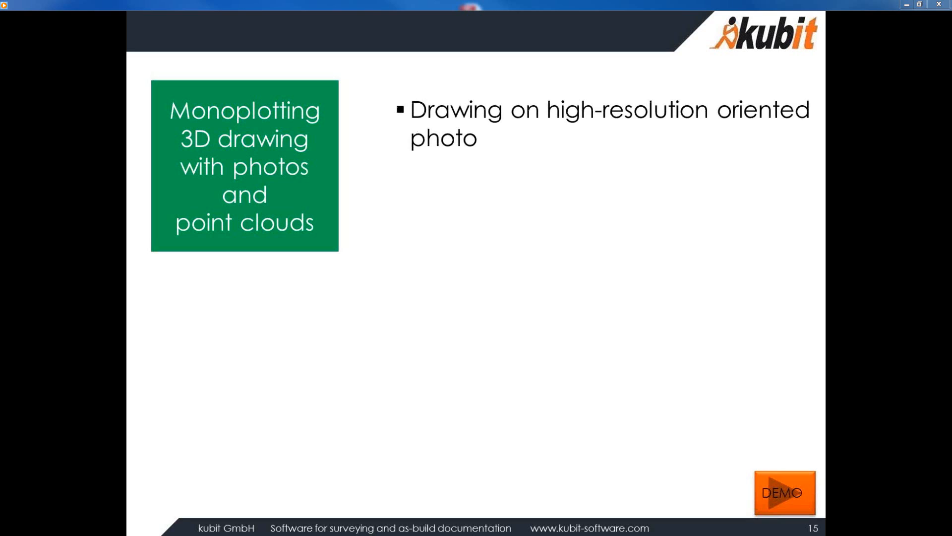
Switch to AutoCAD and close the Mauer_AC2015_demo_webniar drawing.
{"action": "key", "text": "alt+Tab"}
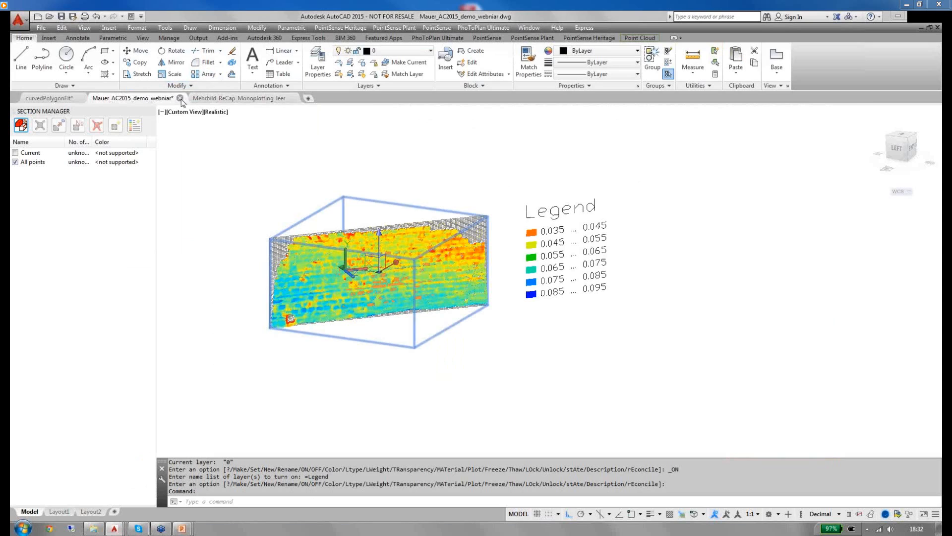
{"action": "left_click", "coordinate": [181, 99]}
{"action": "left_click", "coordinate": [516, 299]}
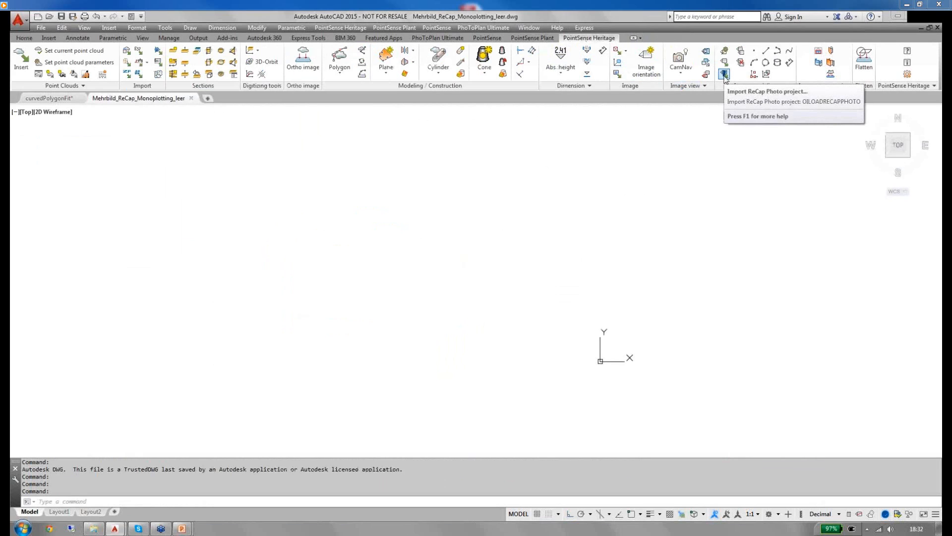
Load the Eggü_JS ReCap Photo project and import photos DSC_0018.JPG and DSC_0019.JPG together with the associated point clouds.
{"action": "left_click", "coordinate": [725, 75]}
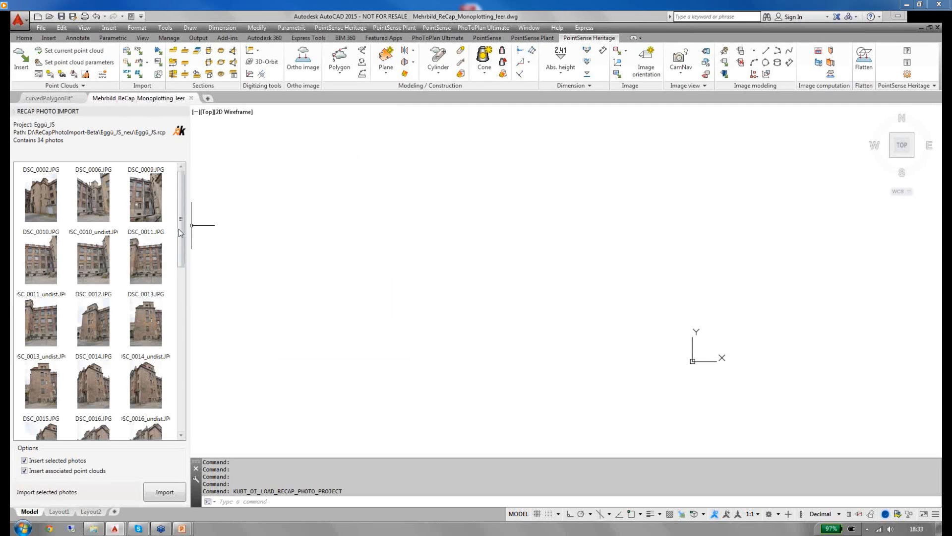
{"action": "left_click_drag", "start_coordinate": [183, 235], "coordinate": [183, 311]}
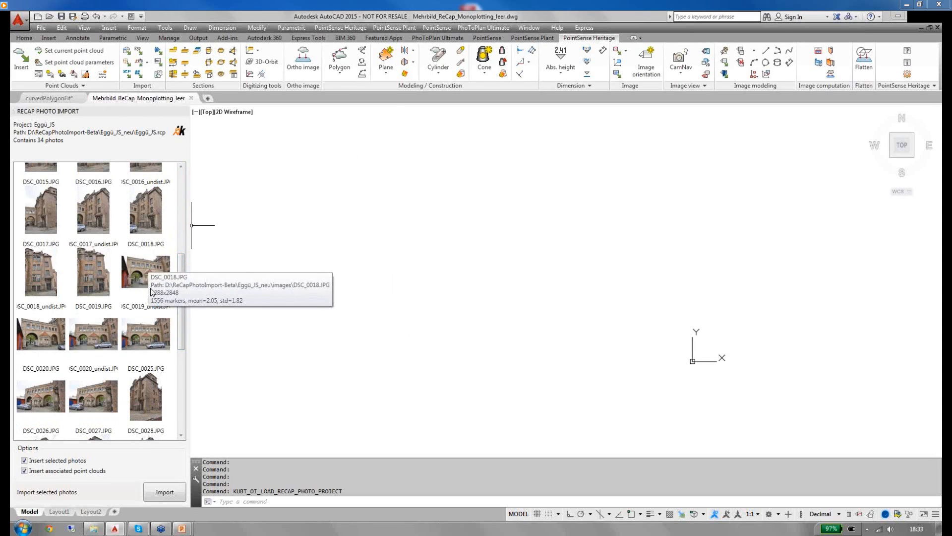
{"action": "left_click", "coordinate": [145, 275]}
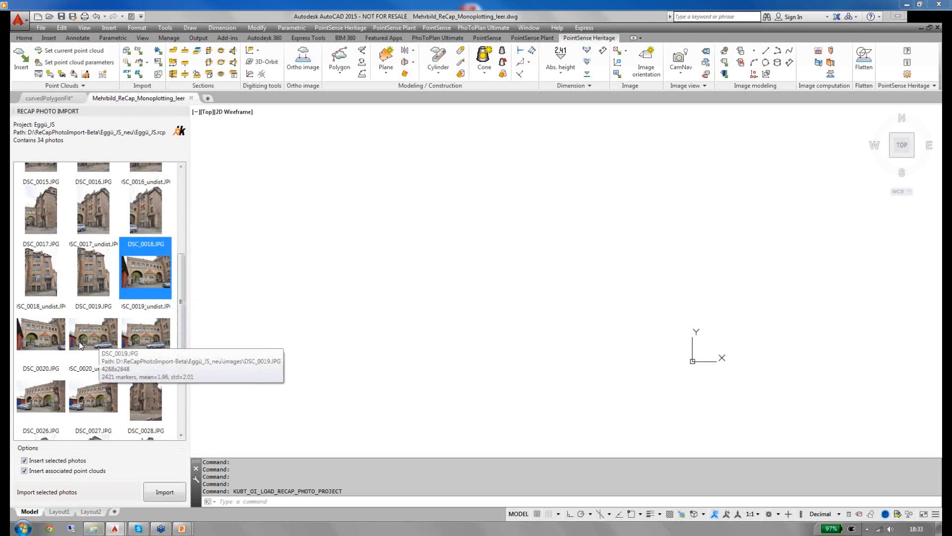
{"action": "left_click", "coordinate": [117, 339], "text": "ctrl"}
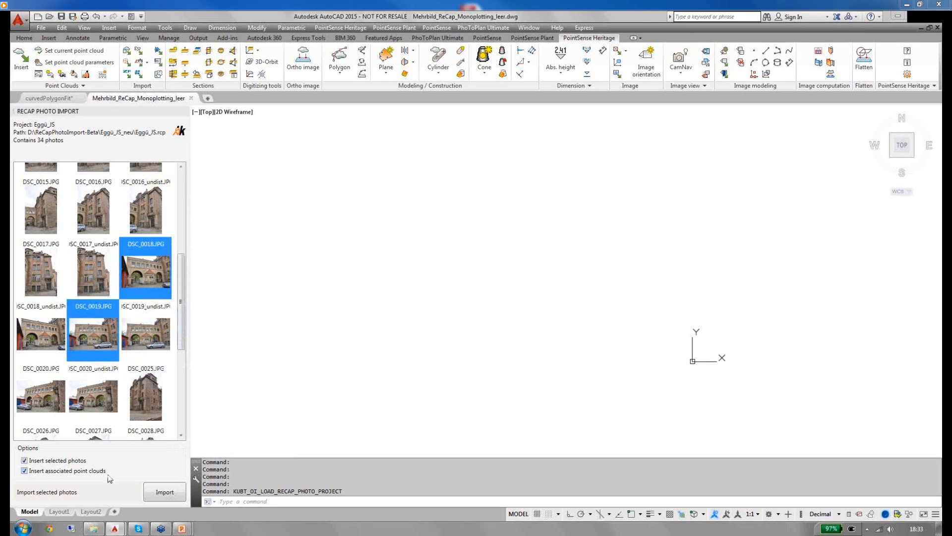
{"action": "left_click", "coordinate": [158, 493]}
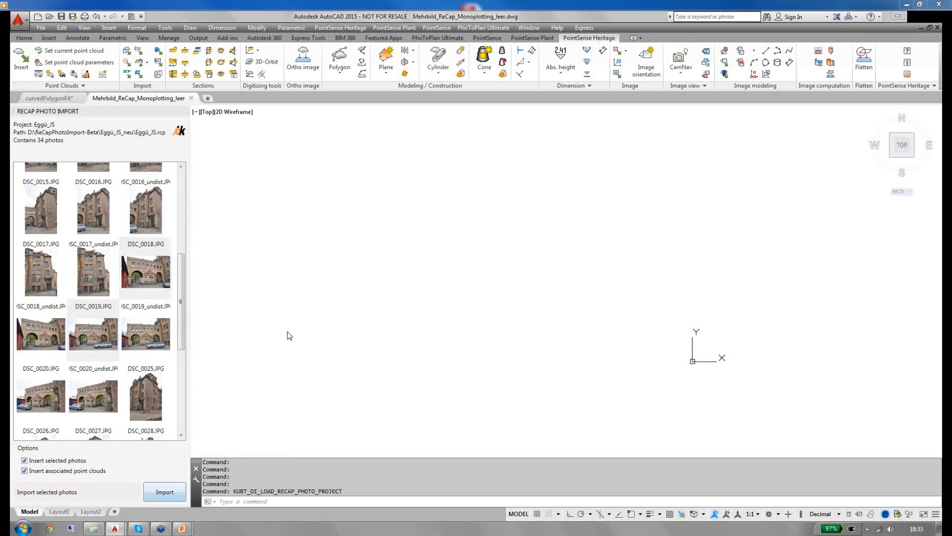
{"action": "left_click", "coordinate": [471, 325]}
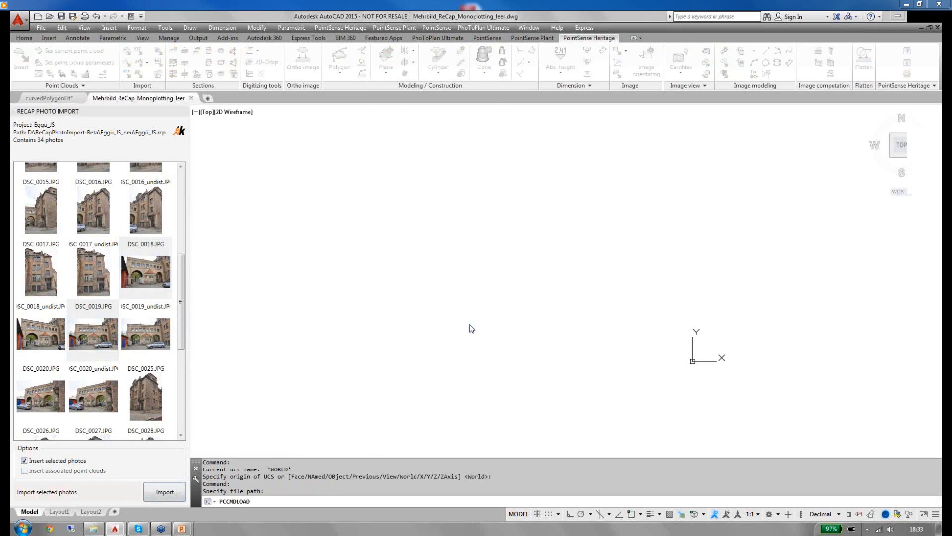
{"action": "left_click", "coordinate": [544, 293]}
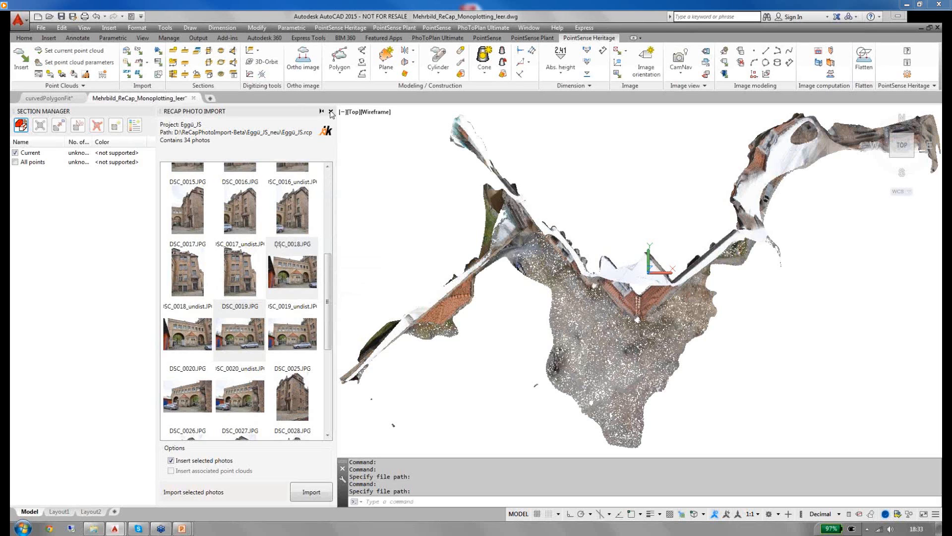
{"action": "left_click", "coordinate": [331, 112]}
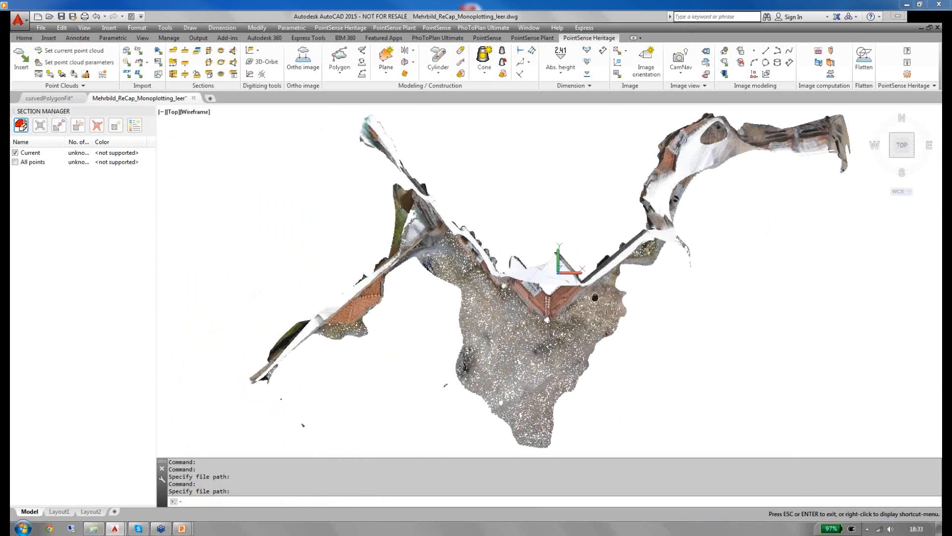
Change the imported building point cloud's visualization to Normal colouring.
{"action": "middle_click_drag", "start_coordinate": [595, 297], "coordinate": [669, 207]}
{"action": "scroll", "coordinate": [605, 233], "scroll_direction": "up", "scroll_amount": 2}
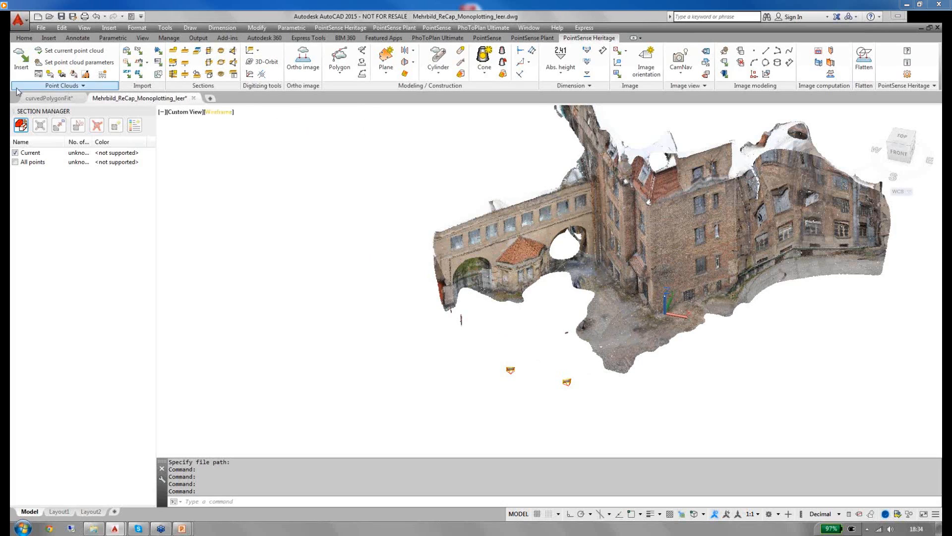
{"action": "left_click", "coordinate": [516, 226]}
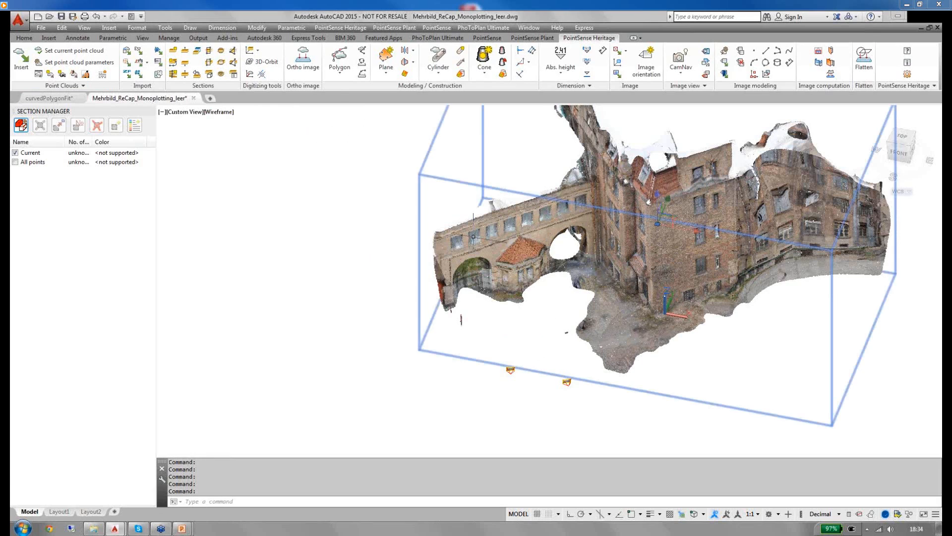
{"action": "left_click", "coordinate": [112, 72]}
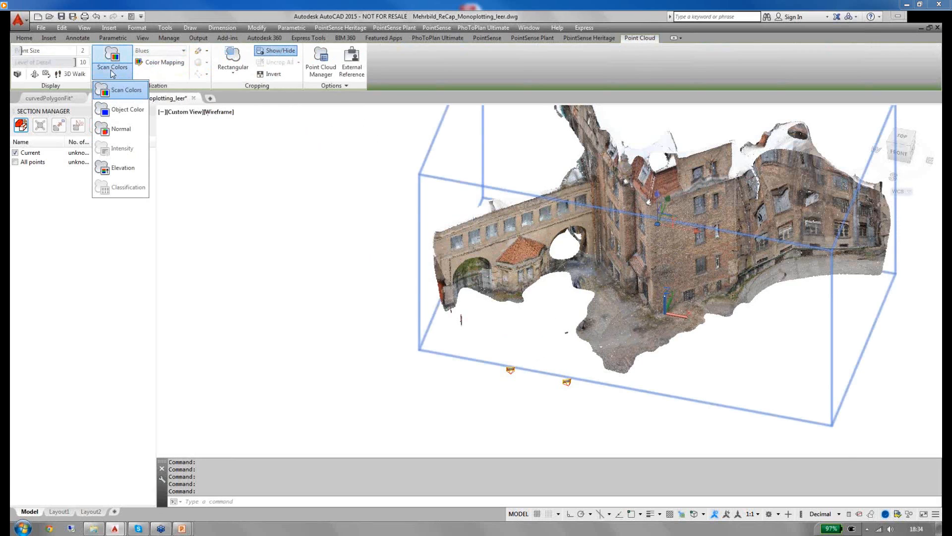
{"action": "left_click", "coordinate": [118, 130]}
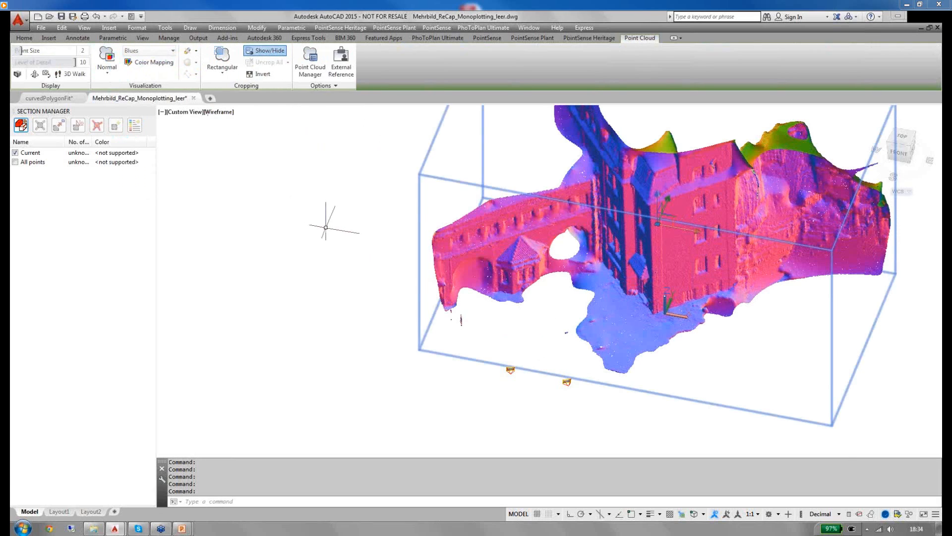
{"action": "key", "text": "Escape"}
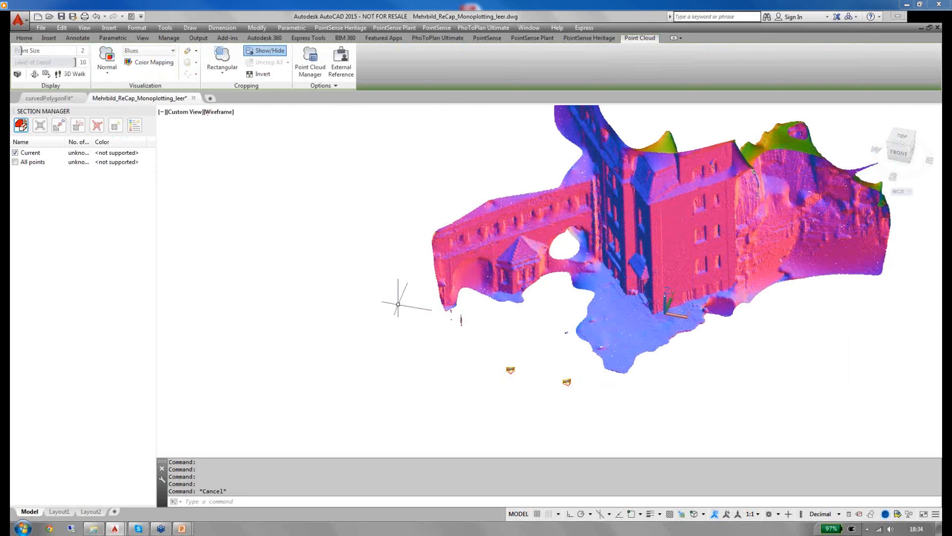
Start a plane fit on the arched facade's point cloud and turn on 3D object snap for picking.
{"action": "scroll", "coordinate": [394, 241], "scroll_direction": "up", "scroll_amount": 2}
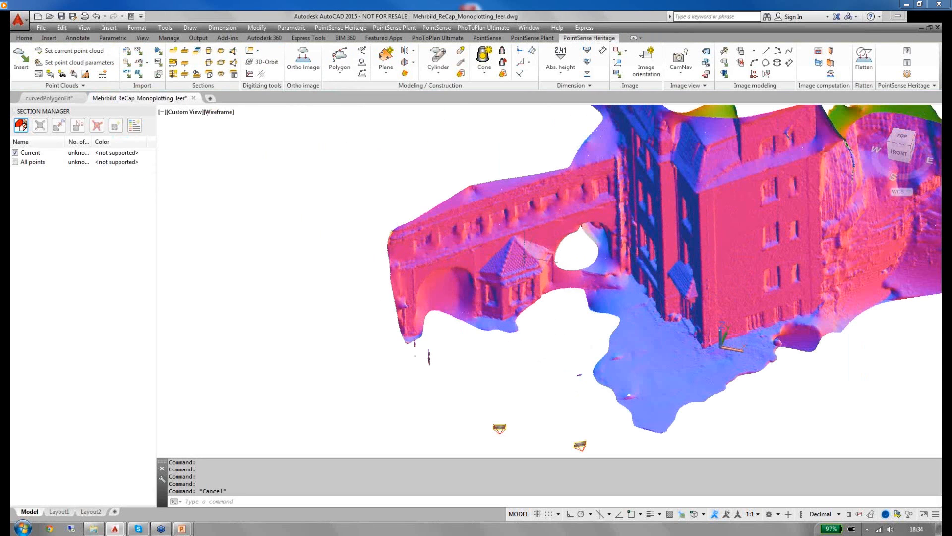
{"action": "scroll", "coordinate": [534, 250], "scroll_direction": "down", "scroll_amount": 1}
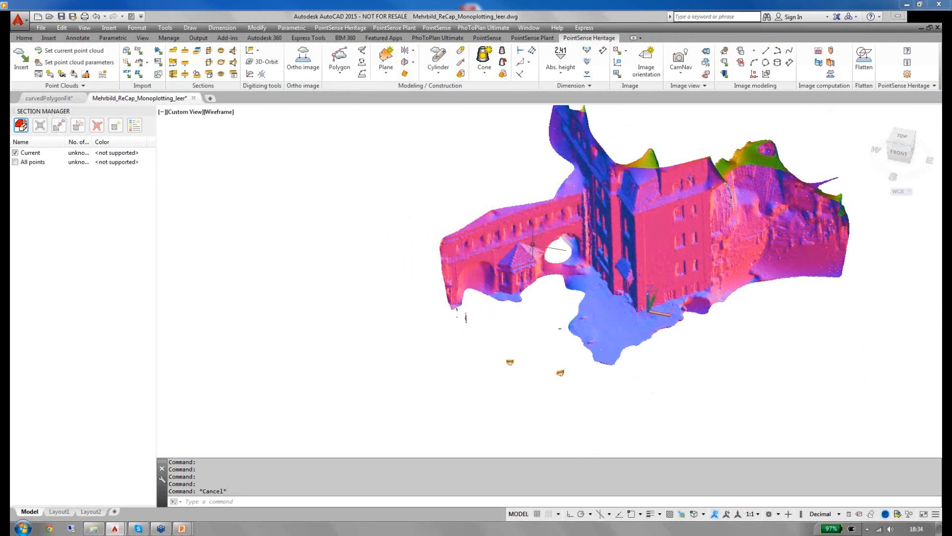
{"action": "scroll", "coordinate": [403, 198], "scroll_direction": "up", "scroll_amount": 2}
{"action": "middle_click_drag", "start_coordinate": [629, 283], "coordinate": [564, 241], "text": "shift"}
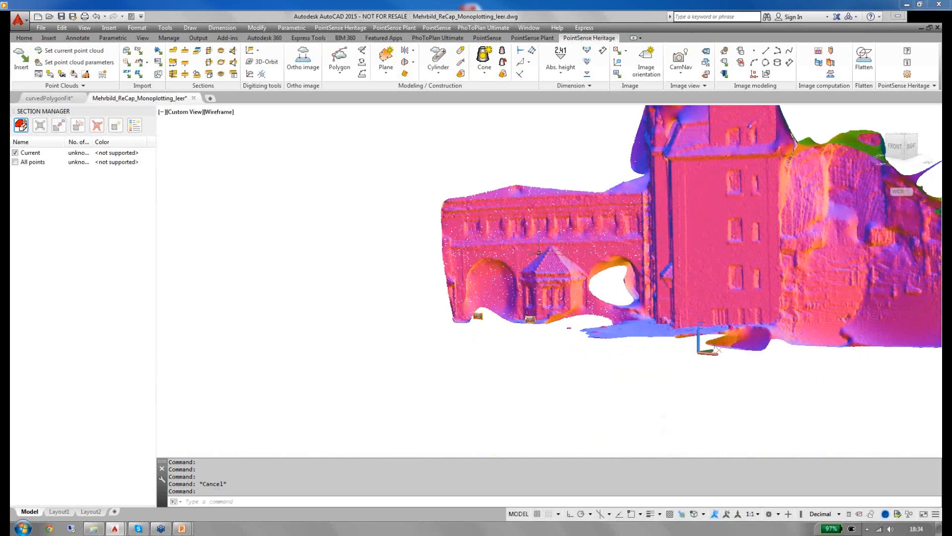
{"action": "scroll", "coordinate": [548, 253], "scroll_direction": "up", "scroll_amount": 2}
{"action": "scroll", "coordinate": [539, 252], "scroll_direction": "up", "scroll_amount": 3}
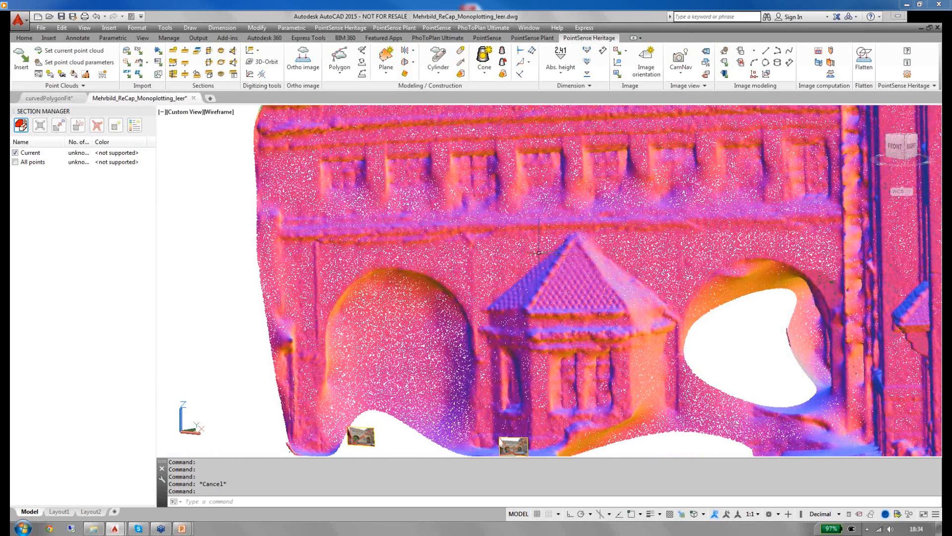
{"action": "scroll", "coordinate": [503, 256], "scroll_direction": "up", "scroll_amount": 2}
{"action": "left_click", "coordinate": [385, 55]}
{"action": "left_click", "coordinate": [356, 185]}
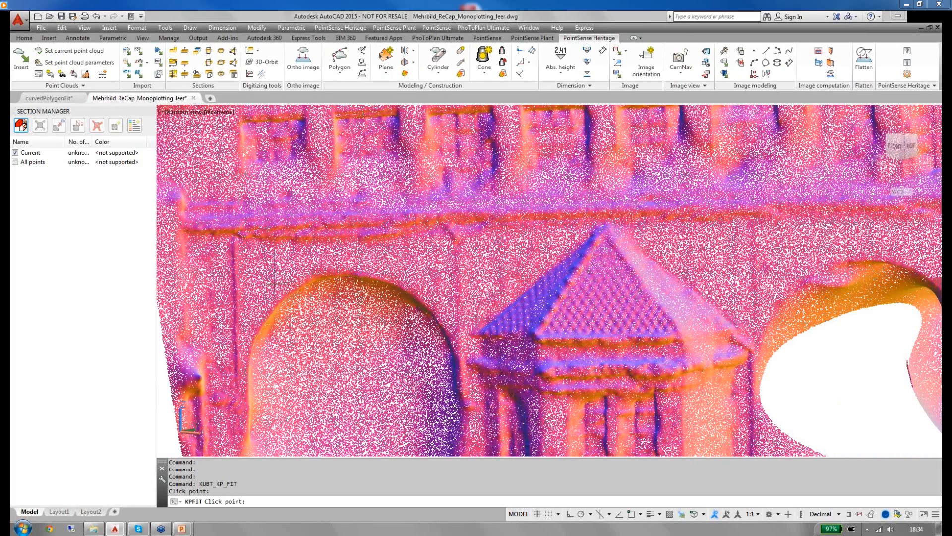
{"action": "key", "text": "Escape"}
{"action": "left_click", "coordinate": [353, 181]}
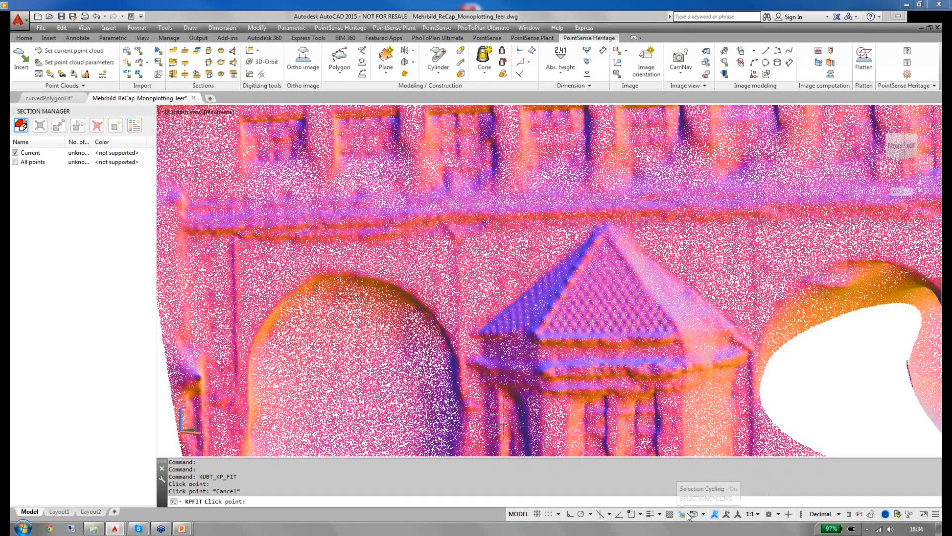
{"action": "left_click", "coordinate": [693, 514]}
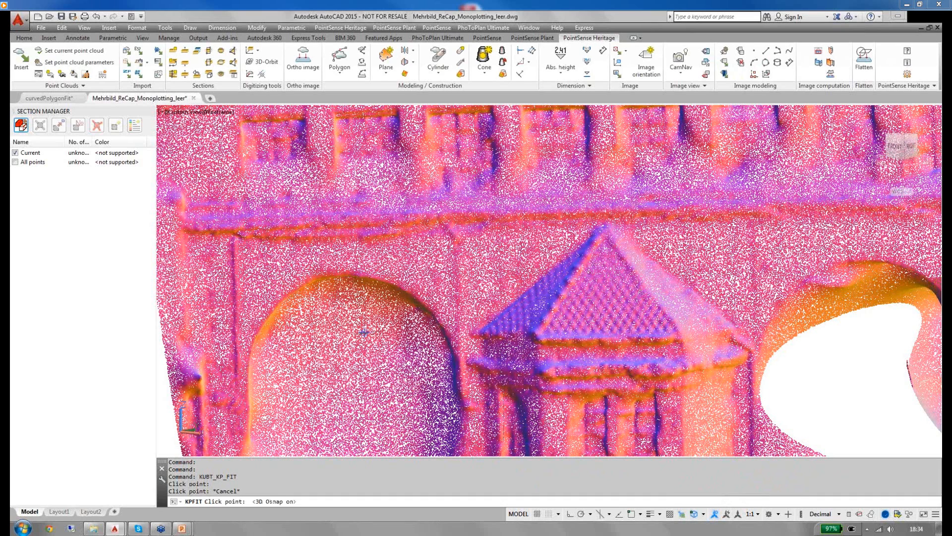
Fit a plane to the facade from points picked on the flat wall above the arches and beside the small roof.
{"action": "left_click", "coordinate": [368, 255]}
{"action": "left_click", "coordinate": [393, 263]}
{"action": "left_click", "coordinate": [399, 257]}
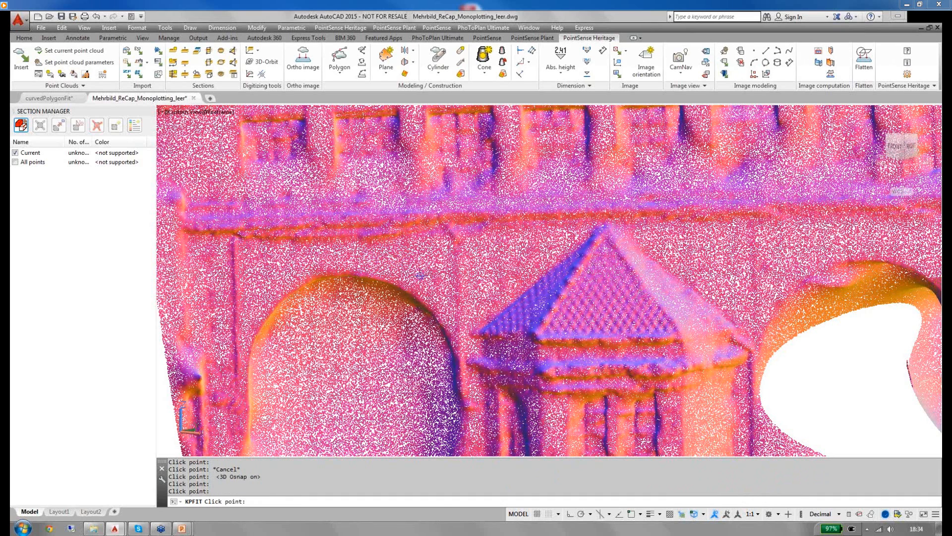
{"action": "left_click", "coordinate": [417, 276]}
{"action": "left_click", "coordinate": [481, 251]}
{"action": "left_click", "coordinate": [655, 240]}
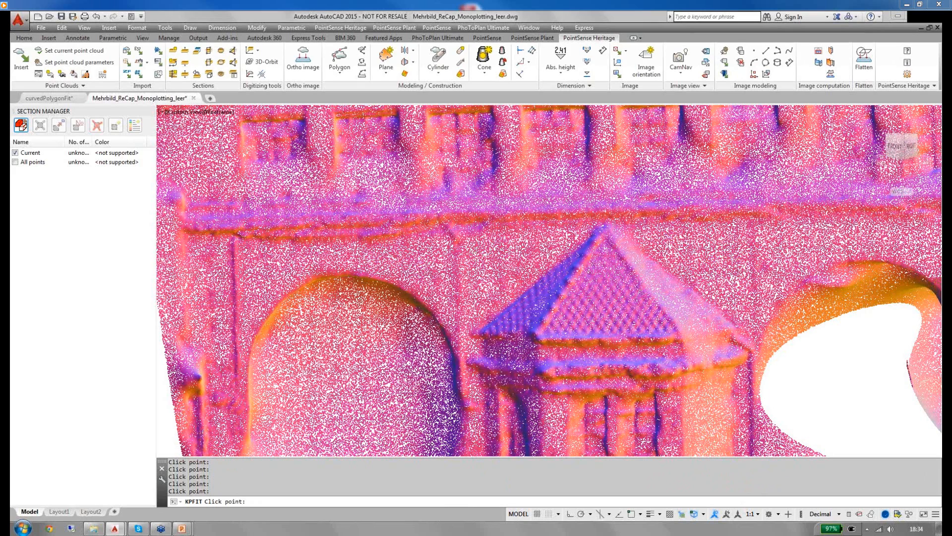
{"action": "scroll", "coordinate": [735, 254], "scroll_direction": "down", "scroll_amount": 3}
{"action": "key", "text": "Return"}
Set the UCS from the plane fitted to the facade wall.
{"action": "middle_click_drag", "start_coordinate": [706, 245], "coordinate": [706, 246]}
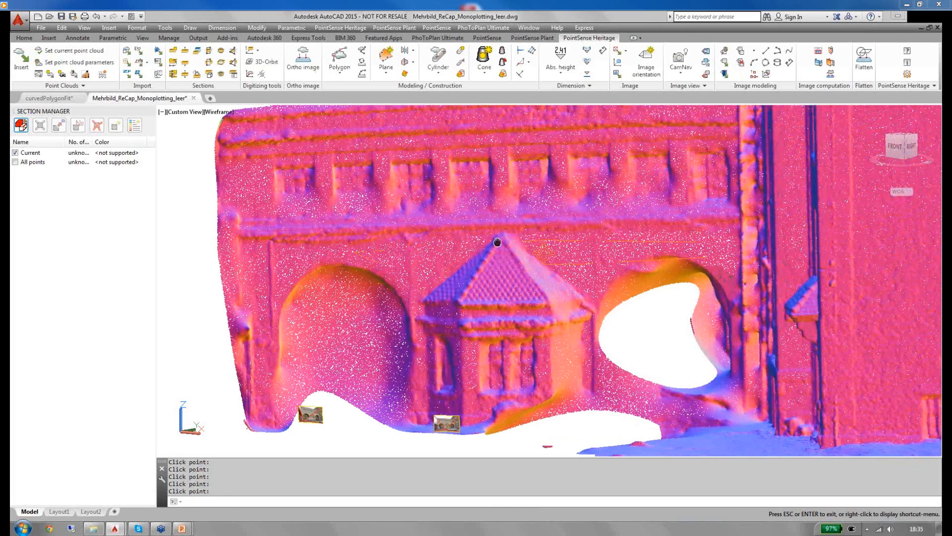
{"action": "middle_click_drag", "start_coordinate": [497, 242], "coordinate": [443, 241]}
{"action": "key", "text": "Return"}
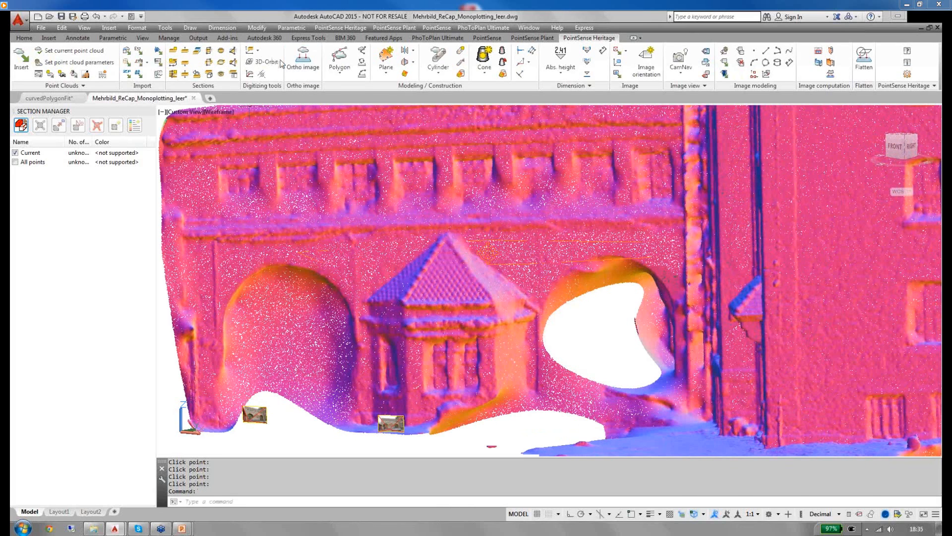
{"action": "left_click", "coordinate": [251, 51]}
{"action": "left_click", "coordinate": [502, 240]}
{"action": "middle_click_drag", "start_coordinate": [503, 240], "coordinate": [627, 239]}
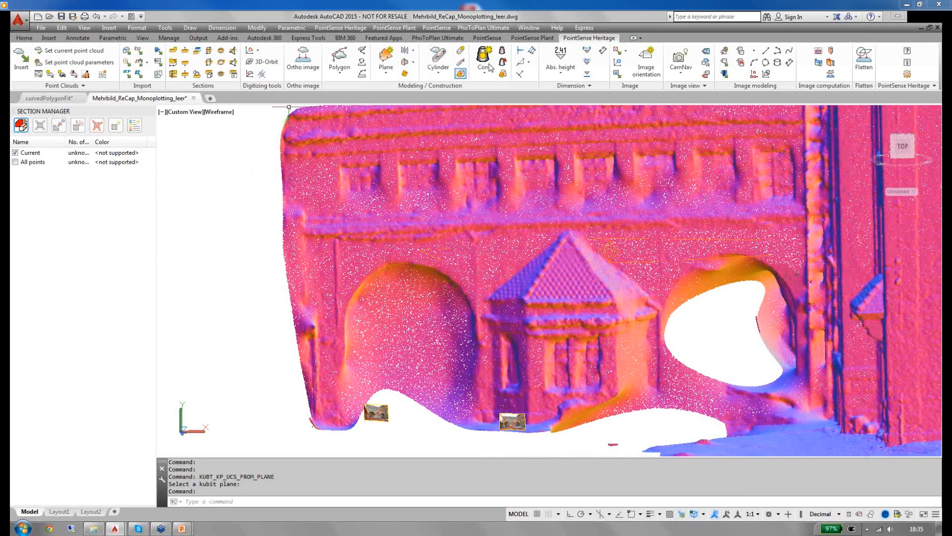
Split model space into two side-by-side vertical viewports.
{"action": "left_click", "coordinate": [142, 37]}
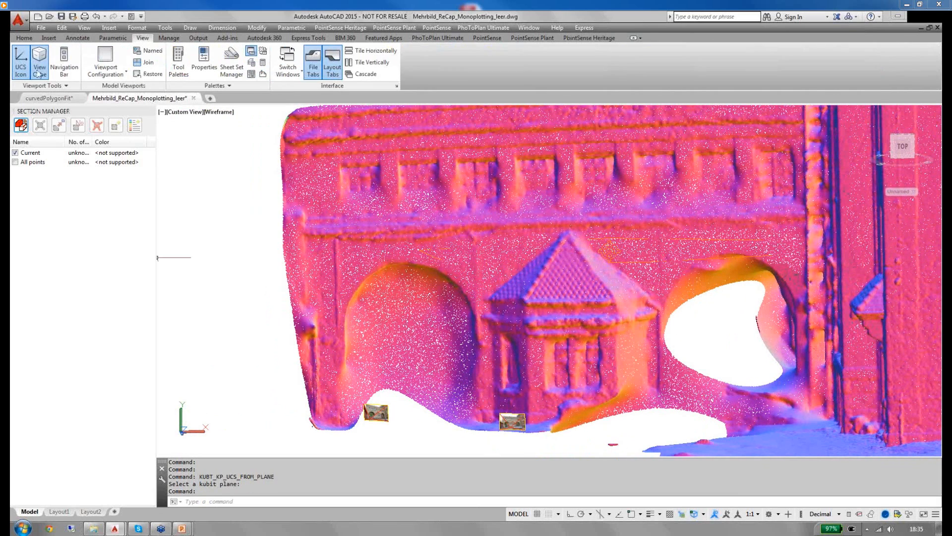
{"action": "left_click", "coordinate": [105, 69]}
{"action": "left_click", "coordinate": [112, 118]}
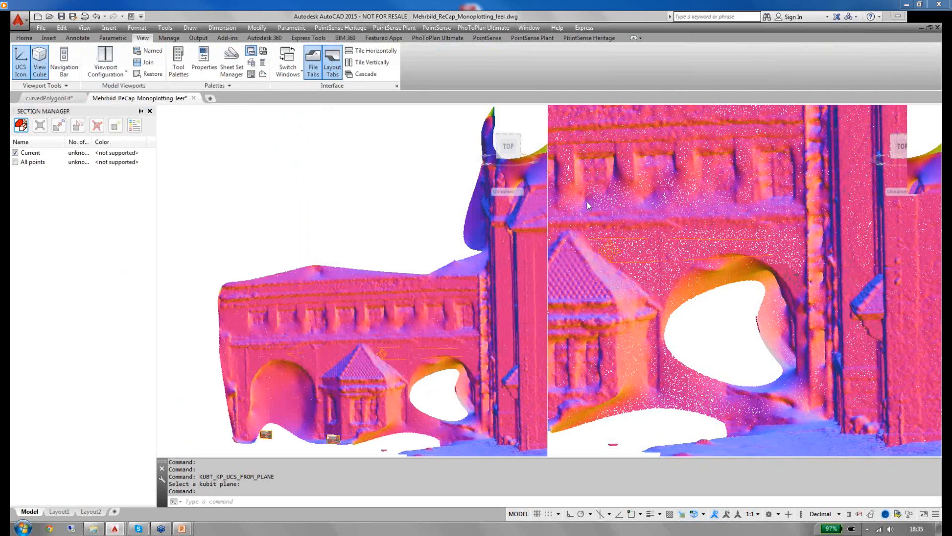
Use camera navigation to set one viewport to the camera position of an imported photo of the arched facade.
{"action": "left_click", "coordinate": [605, 40]}
{"action": "left_click", "coordinate": [681, 59]}
{"action": "left_click", "coordinate": [338, 422]}
{"action": "left_click", "coordinate": [335, 440]}
{"action": "left_click", "coordinate": [375, 474]}
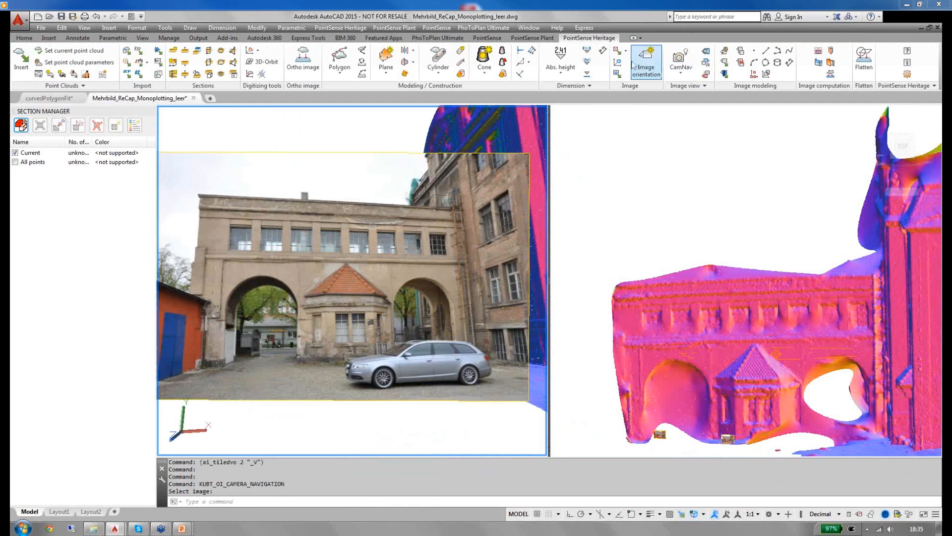
Set the oriented facade photo shown in the camera view to display large in the background.
{"action": "left_click", "coordinate": [706, 50]}
{"action": "left_click", "coordinate": [322, 401]}
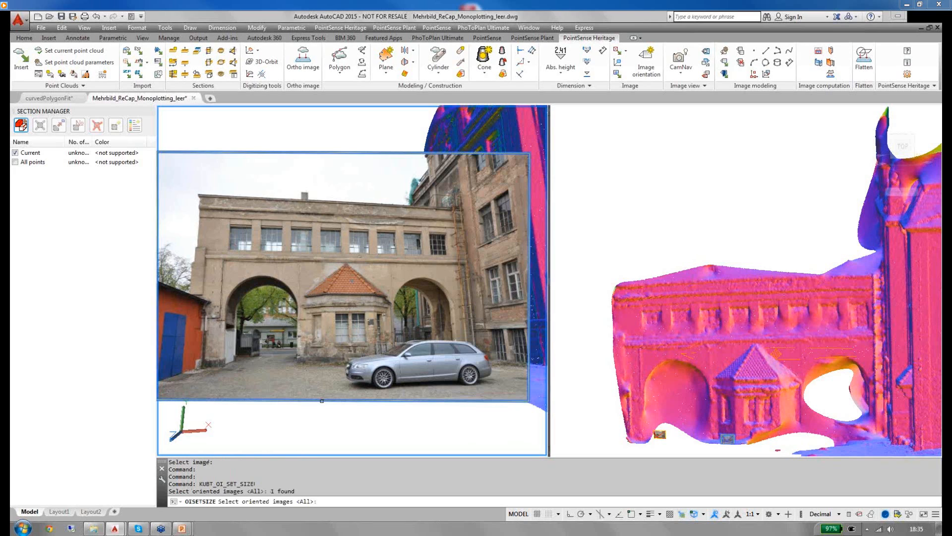
{"action": "key", "text": "Return"}
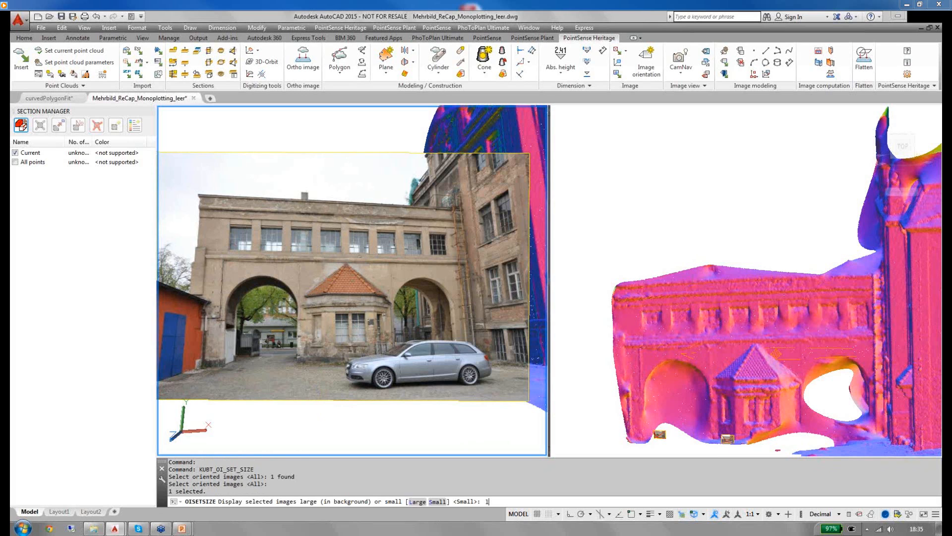
{"action": "key", "text": "Return"}
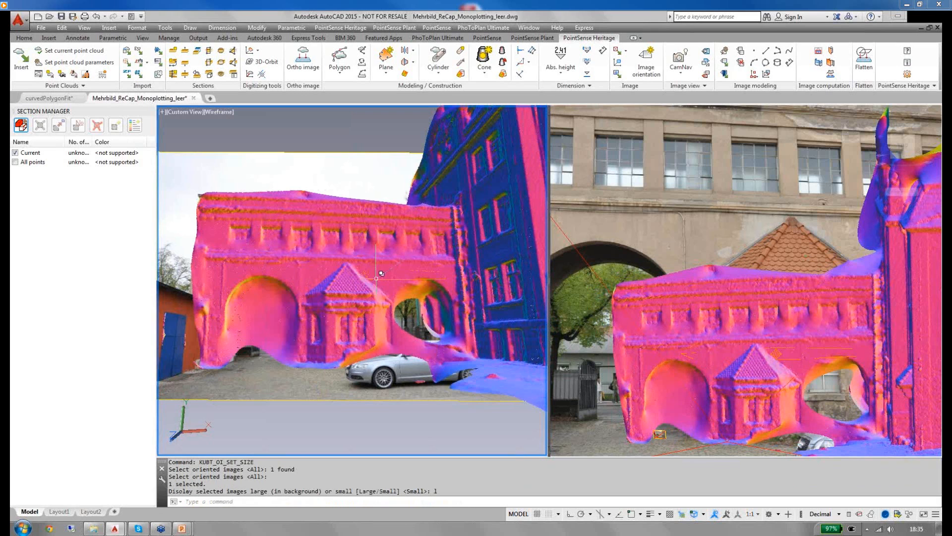
Trace the front edge of the archway beside the small roof with a three-point arc and turn on lineweight display.
{"action": "scroll", "coordinate": [381, 274], "scroll_direction": "up", "scroll_amount": 2}
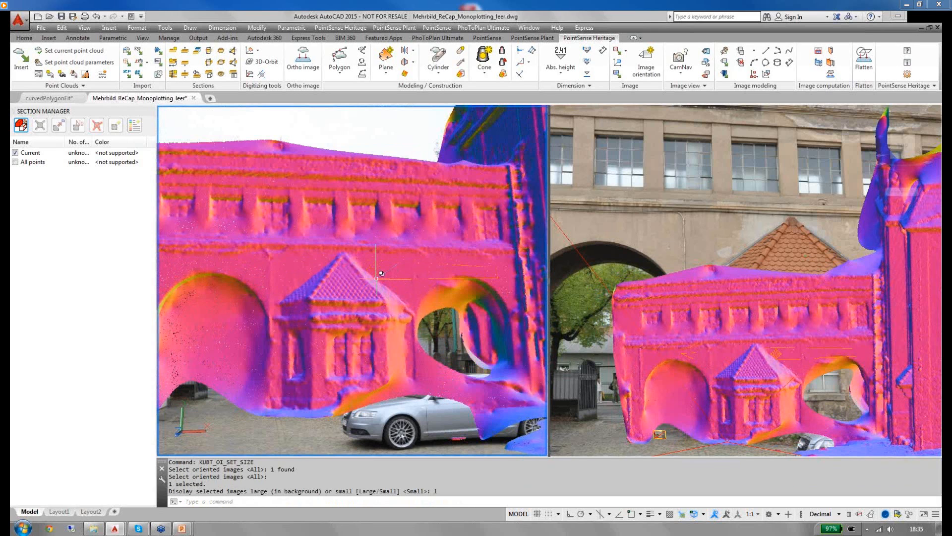
{"action": "scroll", "coordinate": [376, 277], "scroll_direction": "up", "scroll_amount": 2}
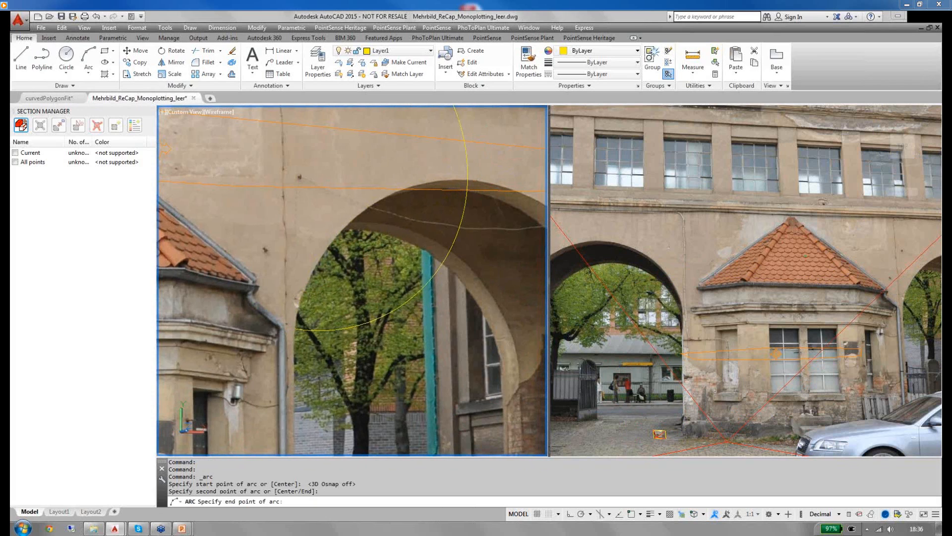
{"action": "middle_click_drag", "start_coordinate": [491, 211], "coordinate": [358, 203]}
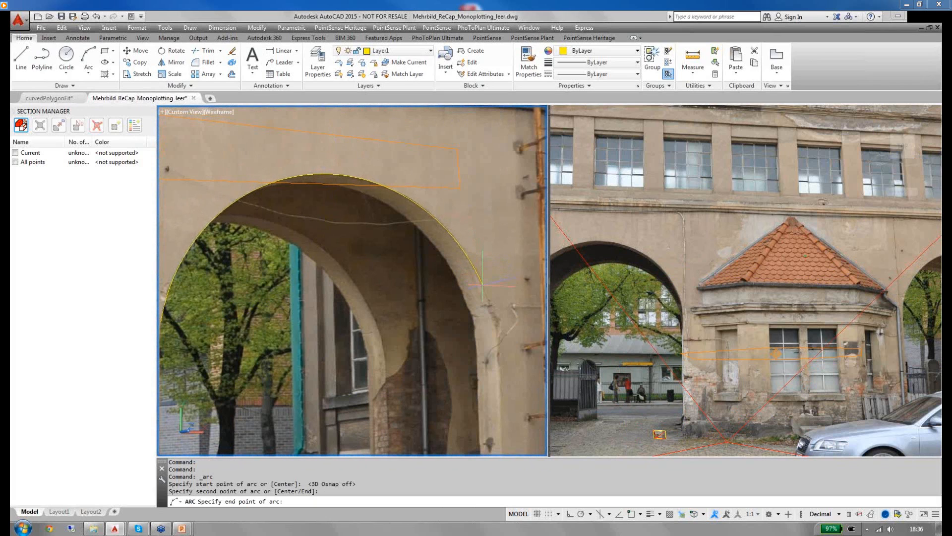
{"action": "left_click", "coordinate": [488, 300]}
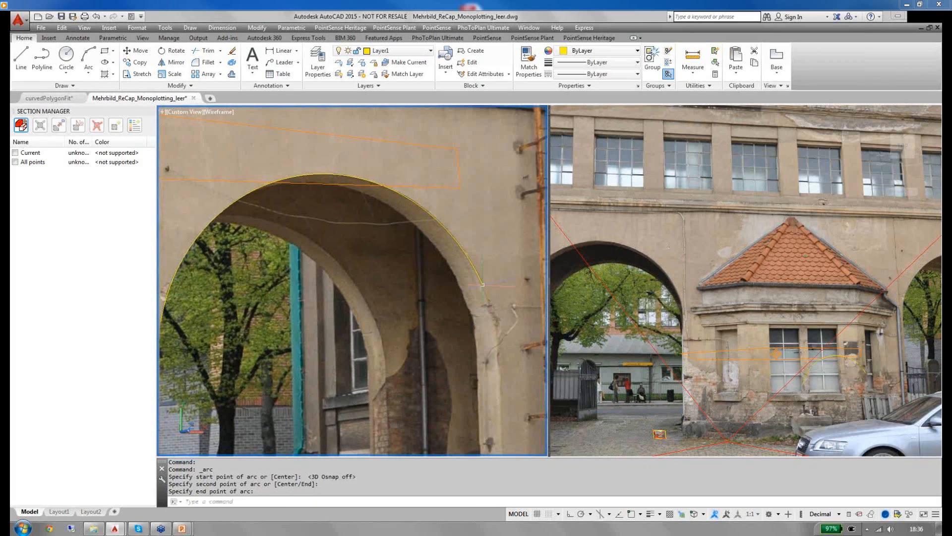
{"action": "left_click", "coordinate": [651, 514]}
Extrude the arc into the depth of the archway, up to the rear edge of its soffit seen in the photo.
{"action": "type", "text": "e"}
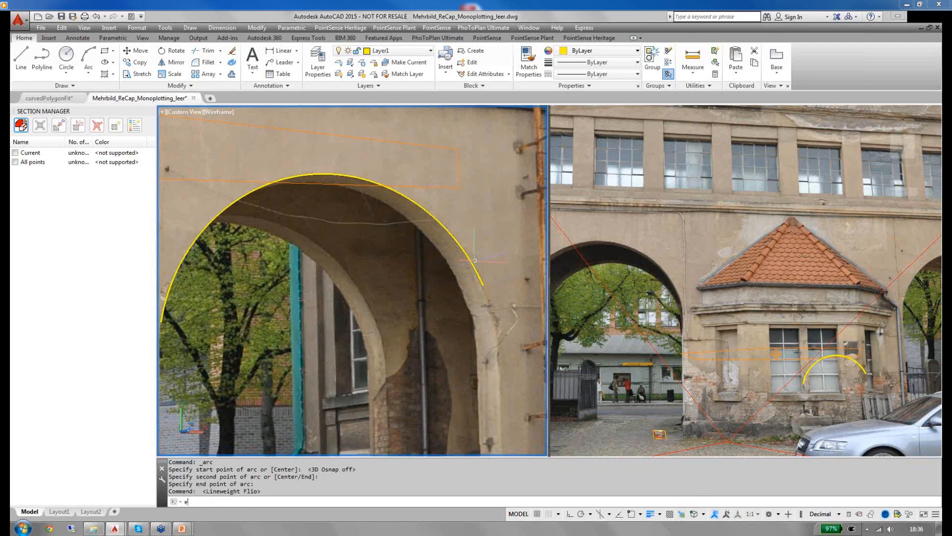
{"action": "type", "text": "xtrude"}
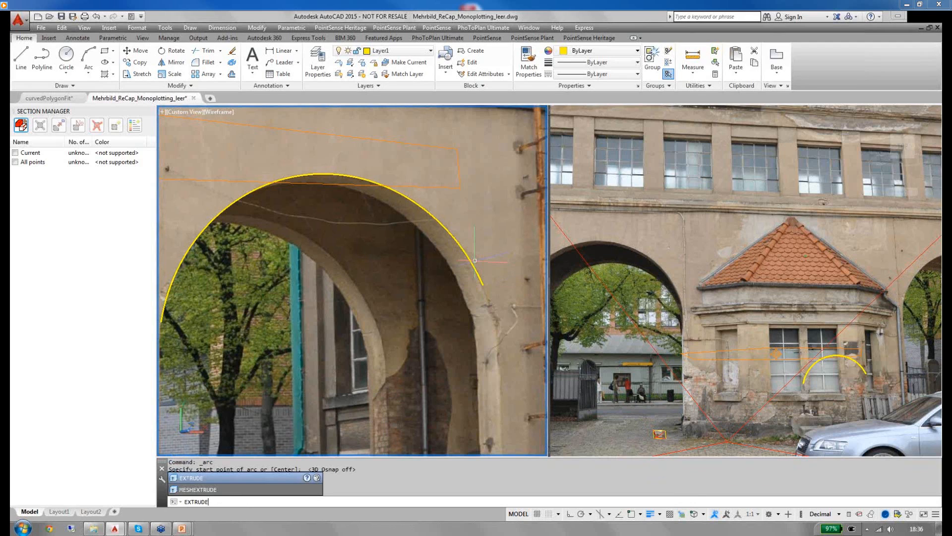
{"action": "key", "text": "Return"}
{"action": "left_click", "coordinate": [475, 260]}
{"action": "key", "text": "Return"}
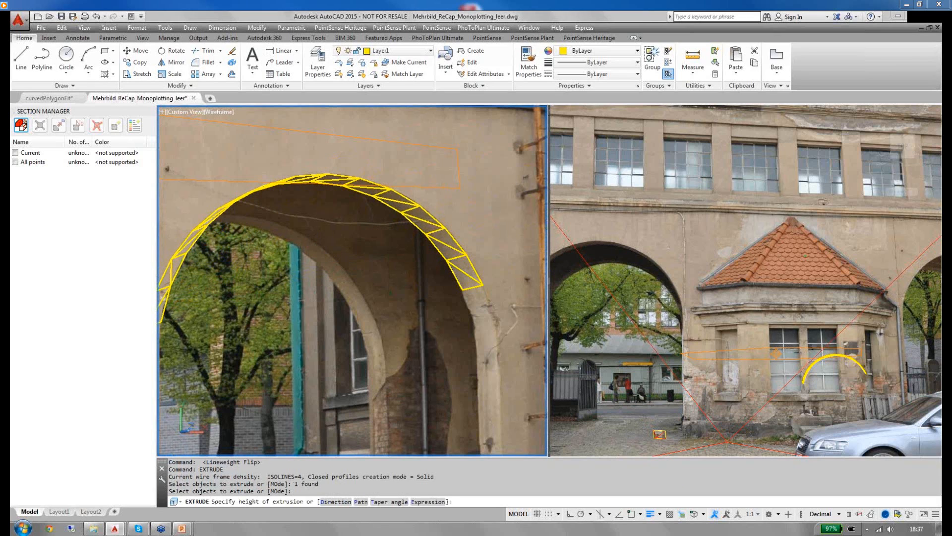
{"action": "left_click", "coordinate": [322, 258]}
Show the All points section of the point cloud and return model space to a single viewport.
{"action": "left_click", "coordinate": [15, 162]}
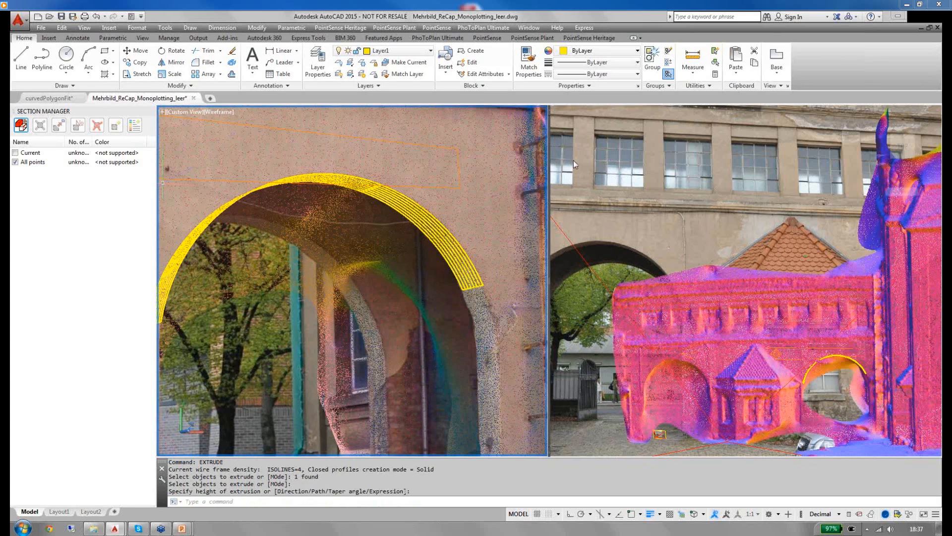
{"action": "left_click", "coordinate": [574, 160]}
{"action": "left_click", "coordinate": [143, 38]}
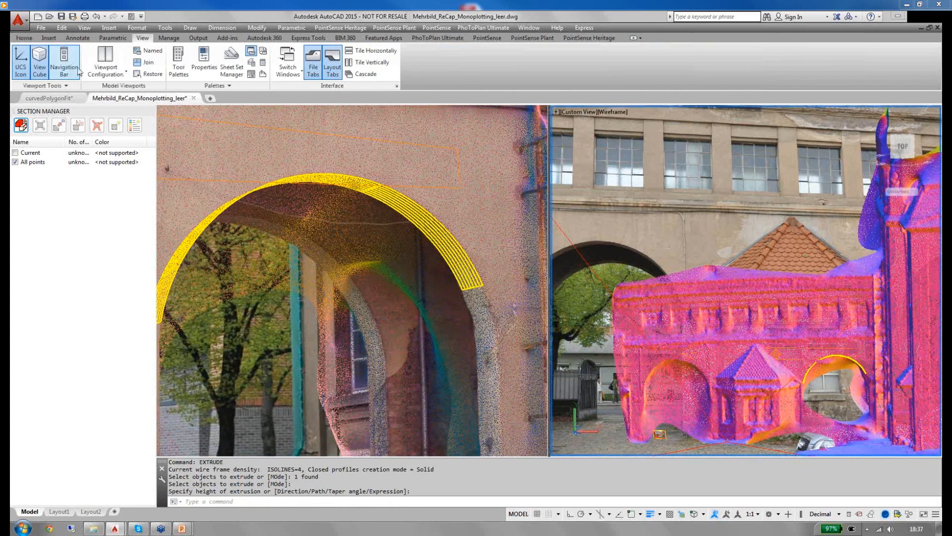
{"action": "left_click", "coordinate": [105, 69]}
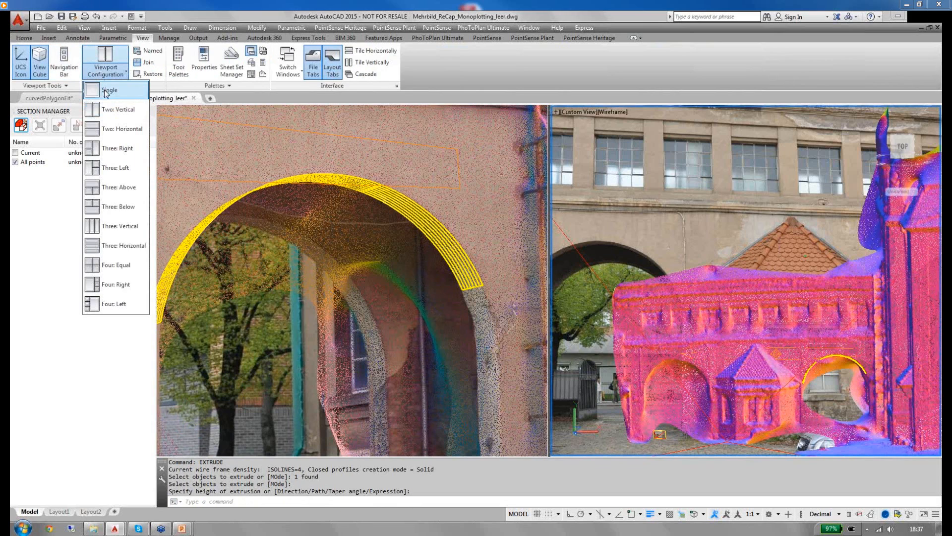
{"action": "left_click", "coordinate": [108, 90]}
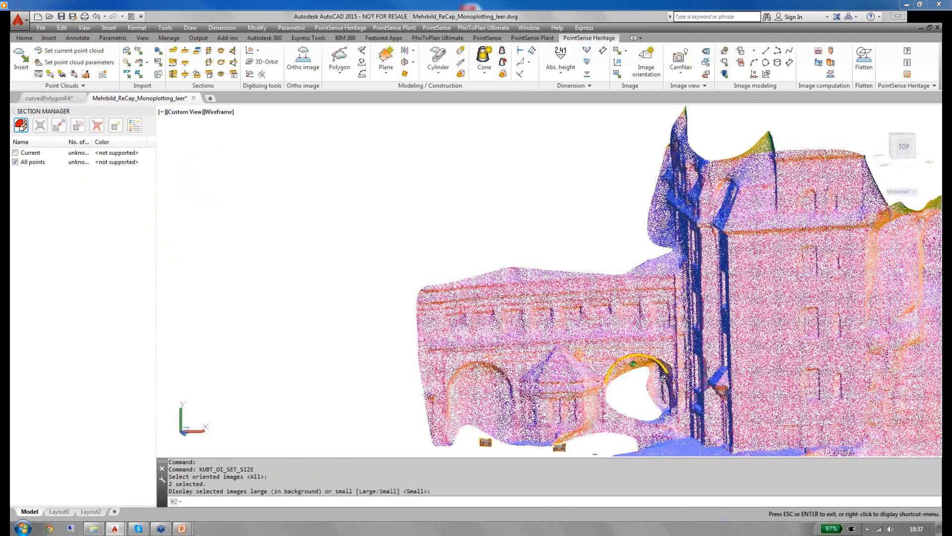
Apply the Realistic visual style and hide the All points section so only the modelled surfaces remain.
{"action": "middle_click_drag", "start_coordinate": [663, 378], "coordinate": [688, 357], "text": "shift"}
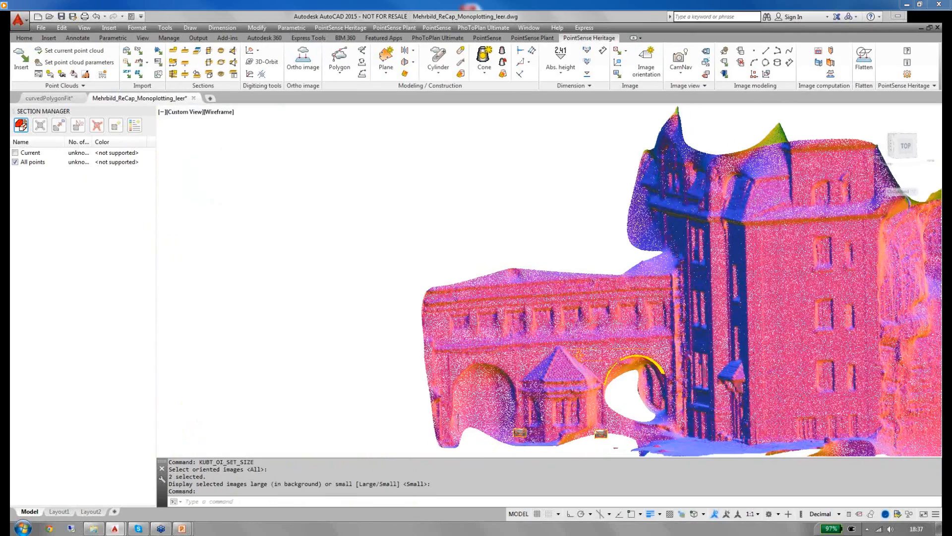
{"action": "scroll", "coordinate": [663, 369], "scroll_direction": "up", "scroll_amount": 2}
{"action": "scroll", "coordinate": [663, 369], "scroll_direction": "up", "scroll_amount": 2}
{"action": "left_click", "coordinate": [219, 112]}
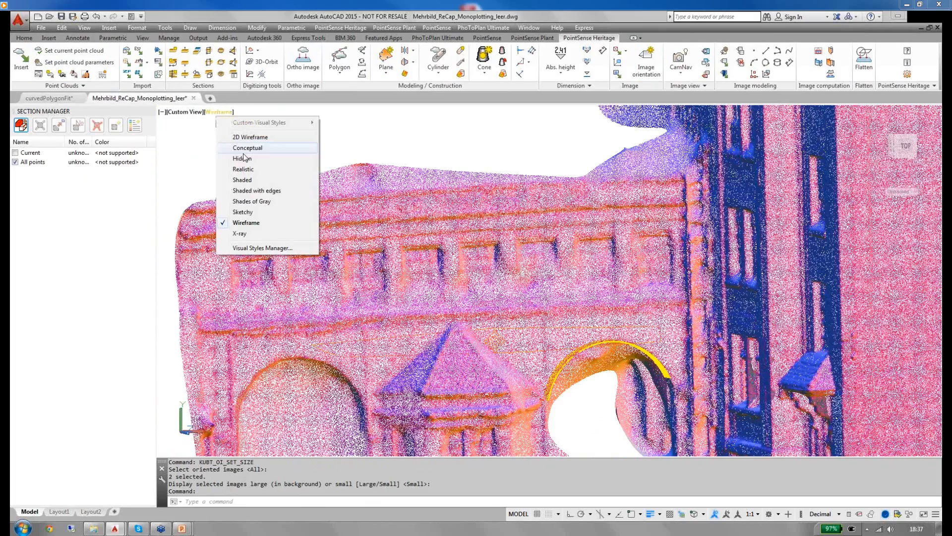
{"action": "left_click", "coordinate": [243, 169]}
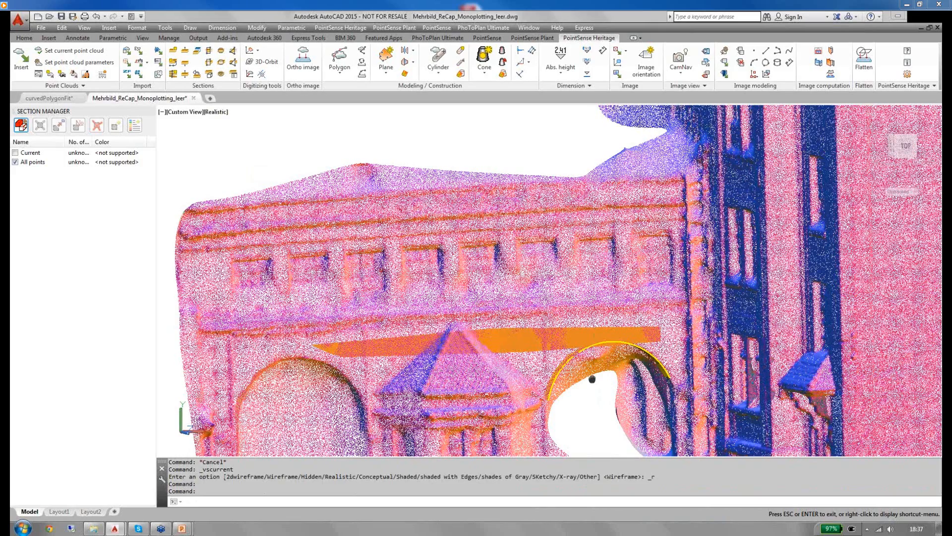
{"action": "middle_click_drag", "start_coordinate": [592, 379], "coordinate": [564, 193]}
{"action": "left_click", "coordinate": [15, 162]}
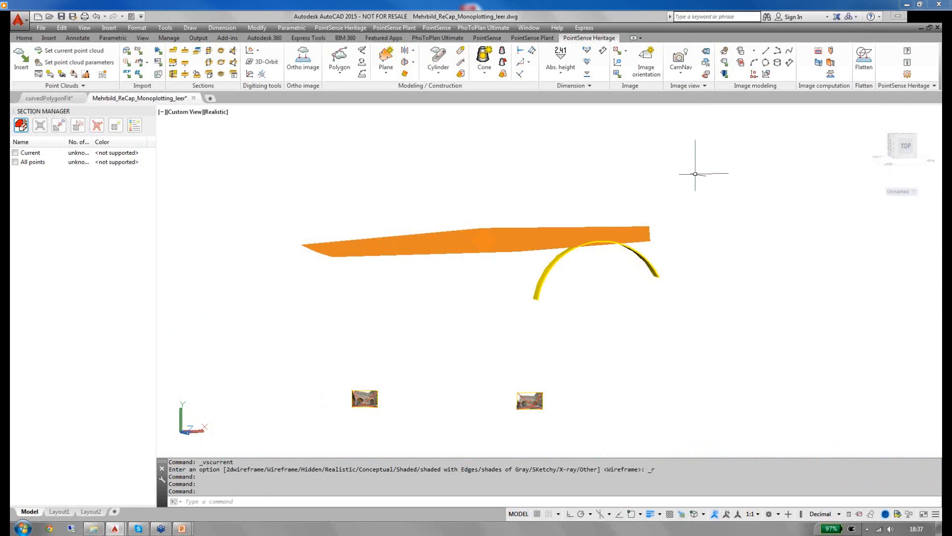
Set up the image modeling viewports with the right photo as first and the left photo as second oriented image.
{"action": "left_click", "coordinate": [740, 51]}
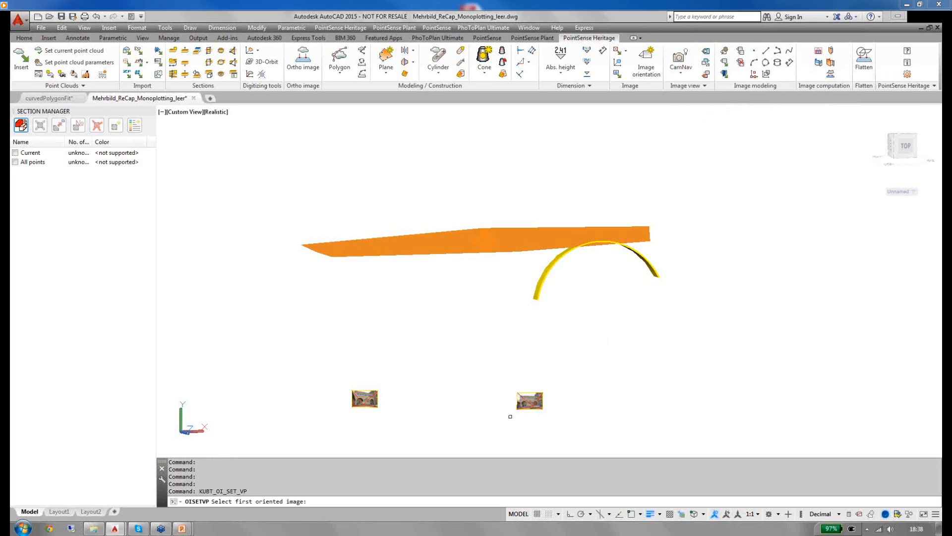
{"action": "left_click", "coordinate": [522, 397]}
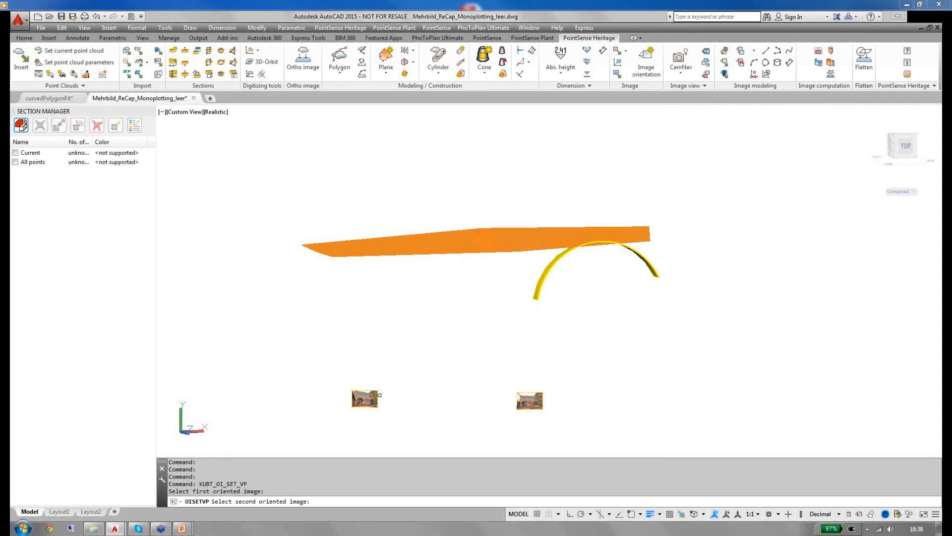
{"action": "left_click", "coordinate": [376, 399]}
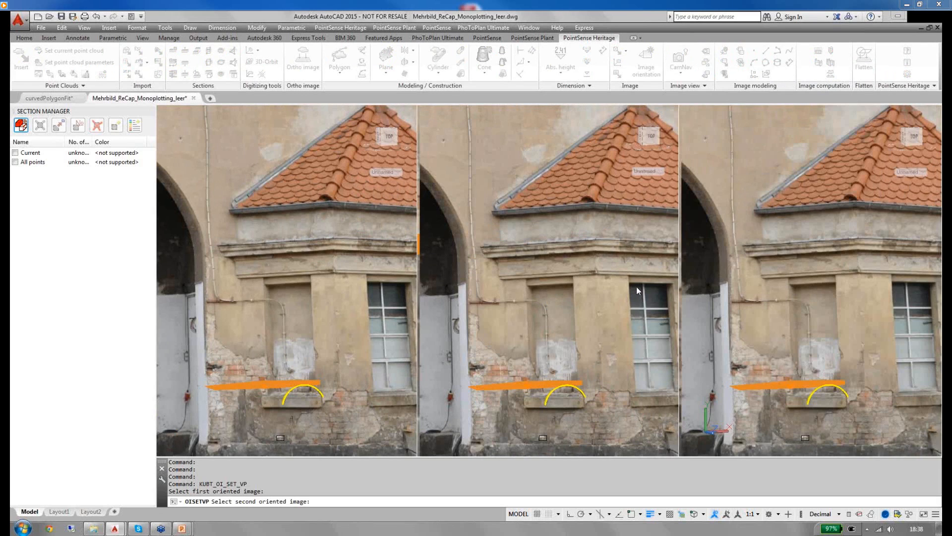
{"action": "left_click", "coordinate": [594, 220]}
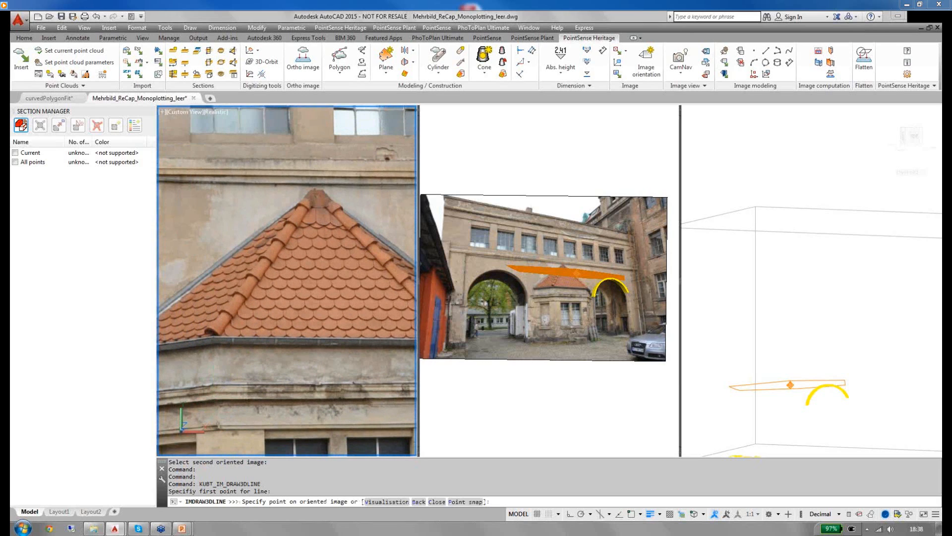
Draw a 3D line along the cornice below the small tiled roof by picking both endpoints in each of the two photos.
{"action": "left_click", "coordinate": [214, 398]}
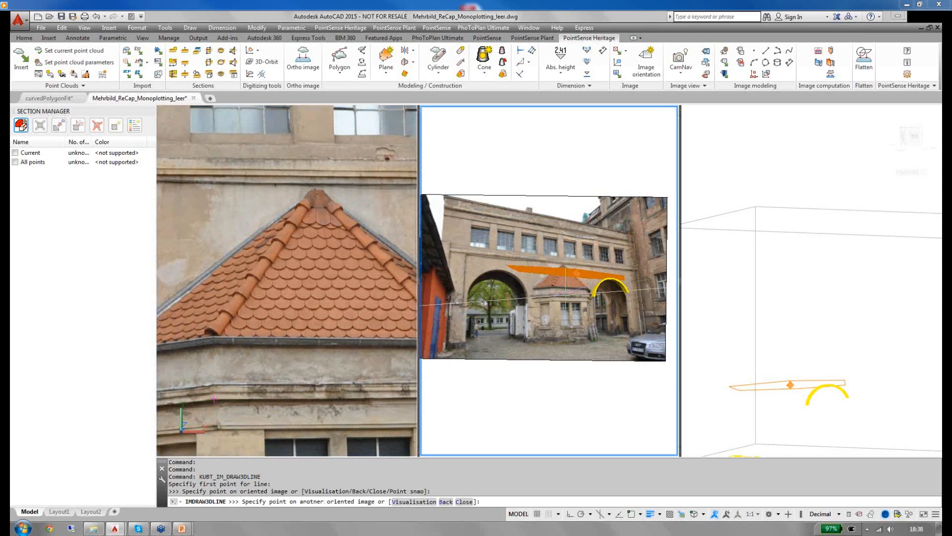
{"action": "left_click", "coordinate": [577, 273]}
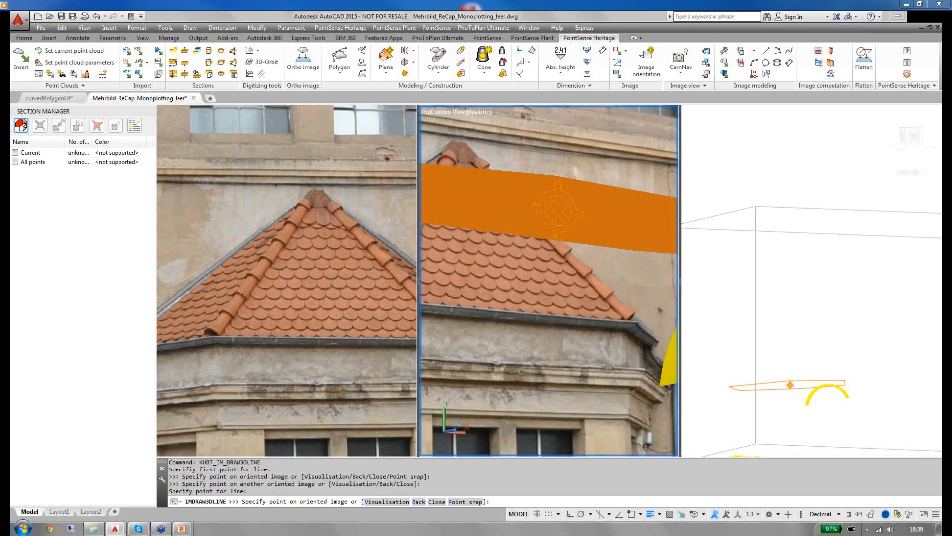
{"action": "left_click", "coordinate": [640, 386]}
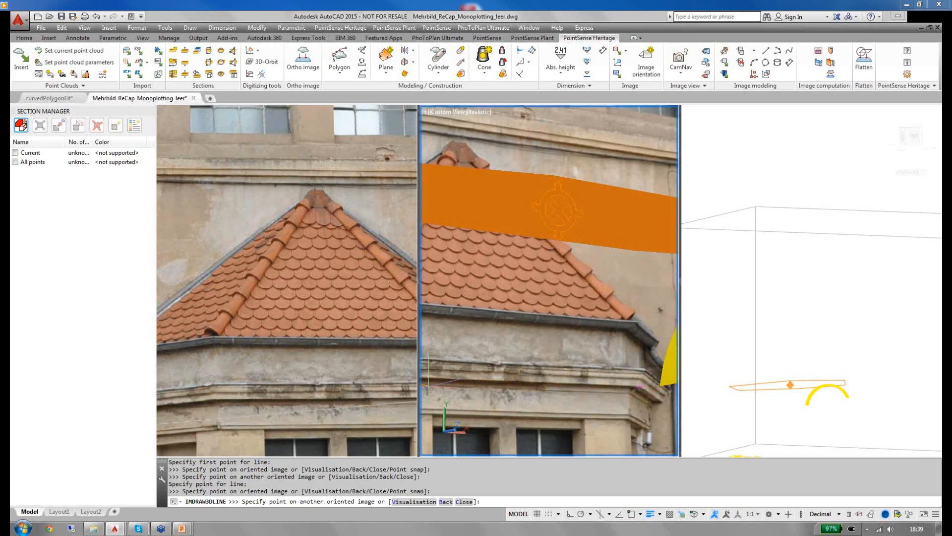
{"action": "mouse_move", "coordinate": [298, 395]}
{"action": "middle_mouse_down"}
{"action": "mouse_move", "coordinate": [121, 395]}
{"action": "mouse_move", "coordinate": [130, 395]}
{"action": "middle_mouse_up"}
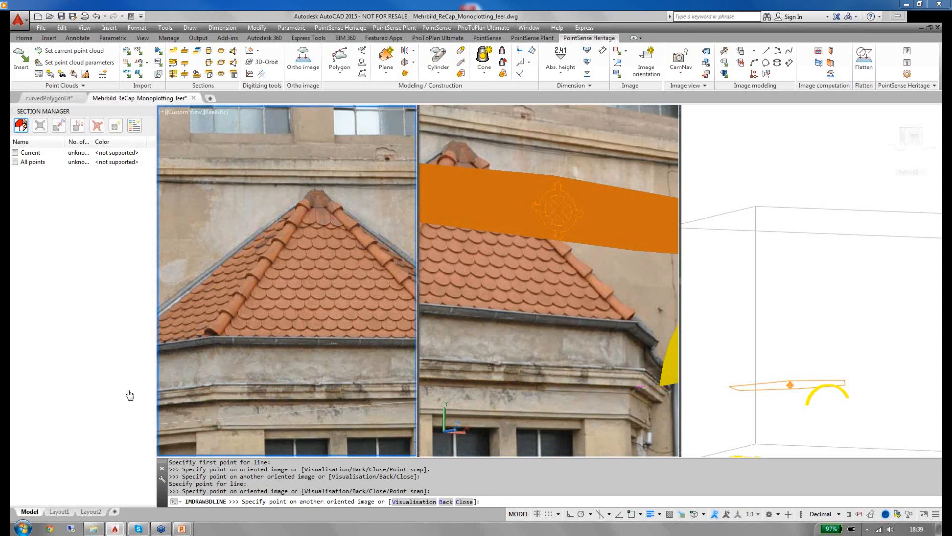
{"action": "scroll", "coordinate": [268, 400], "scroll_direction": "up", "scroll_amount": 2}
{"action": "left_click", "coordinate": [268, 400]}
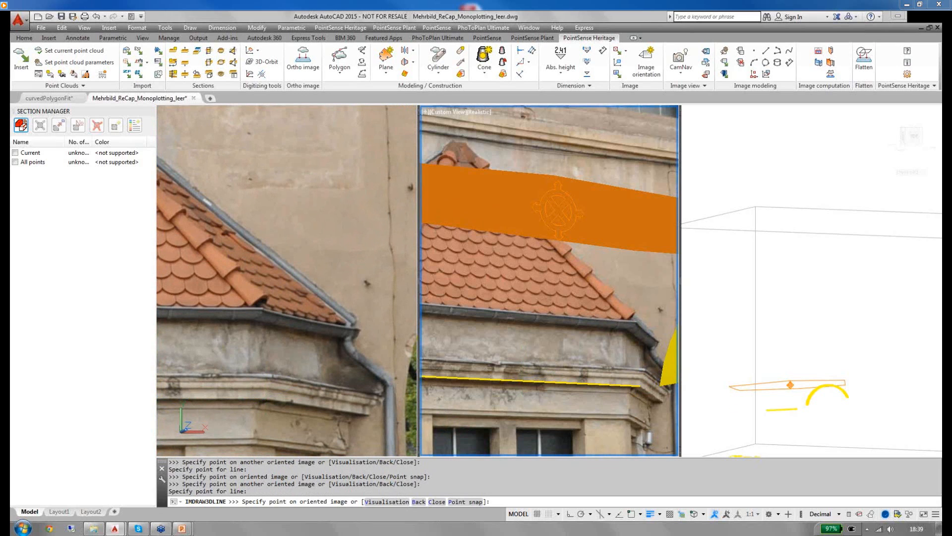
{"action": "key", "text": "Escape"}
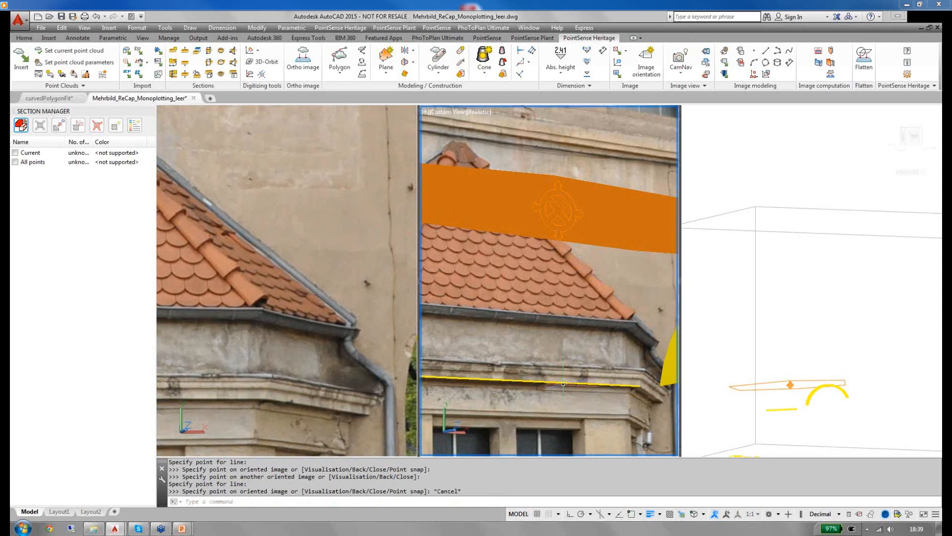
Show the All points section to compare the new cornice line with the point cloud.
{"action": "scroll", "coordinate": [563, 384], "scroll_direction": "down", "scroll_amount": 1}
{"action": "scroll", "coordinate": [563, 383], "scroll_direction": "down", "scroll_amount": 1}
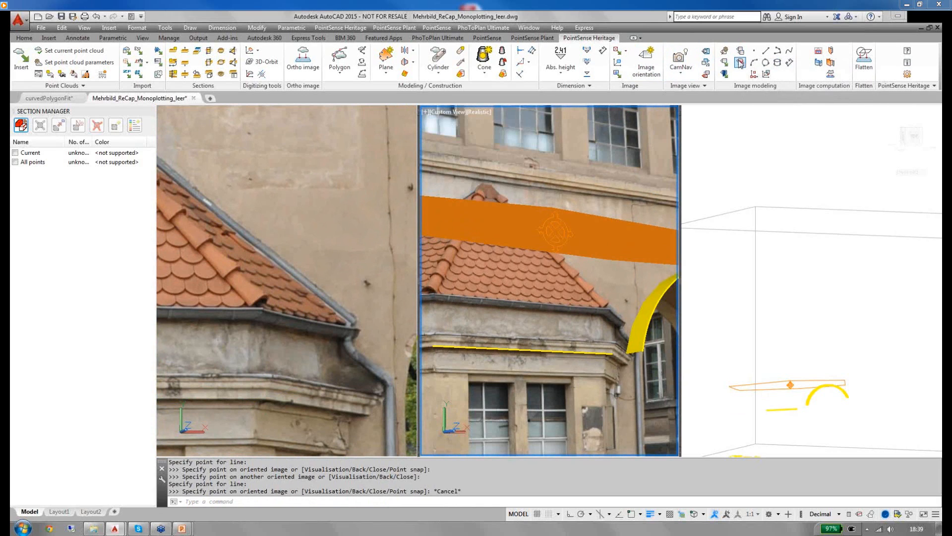
{"action": "left_click", "coordinate": [15, 163]}
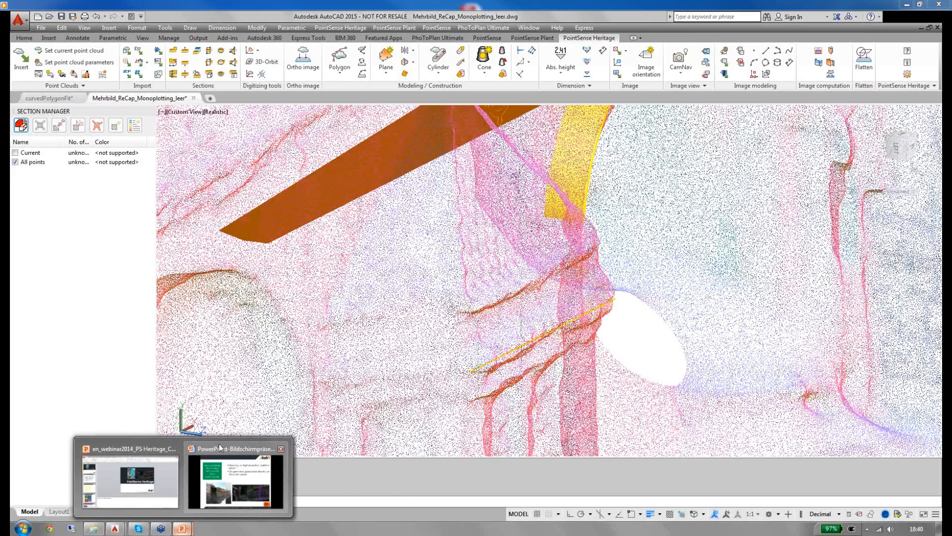
{"action": "left_click", "coordinate": [219, 443]}
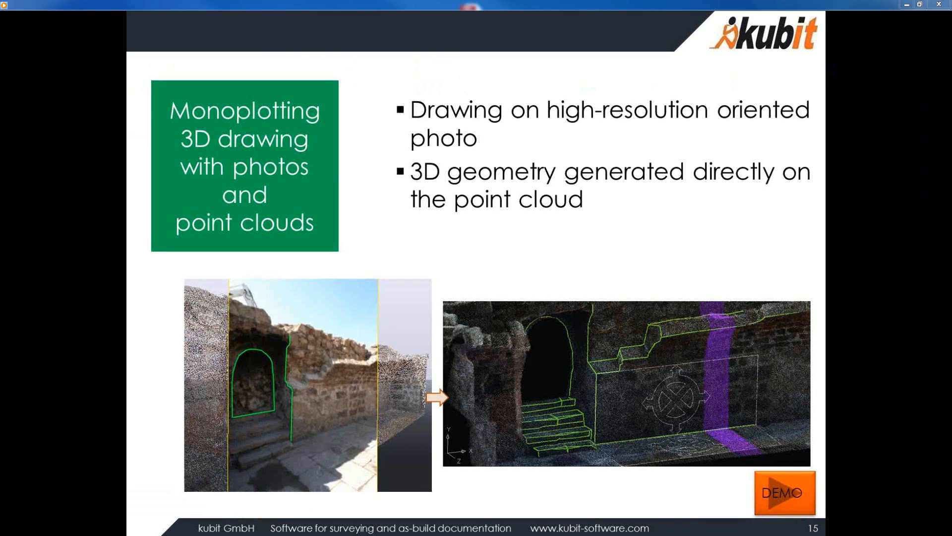
{"action": "left_click", "coordinate": [490, 486]}
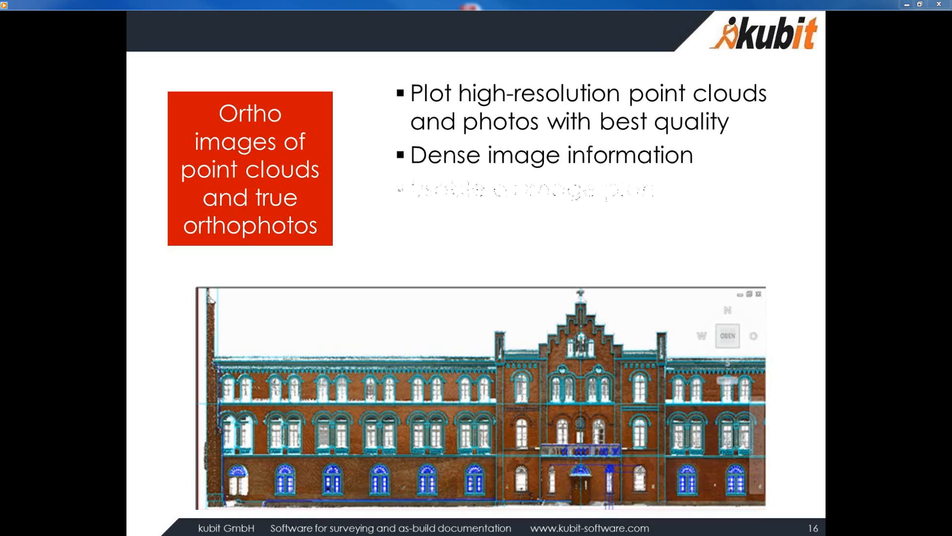
{"action": "key", "text": "Right"}
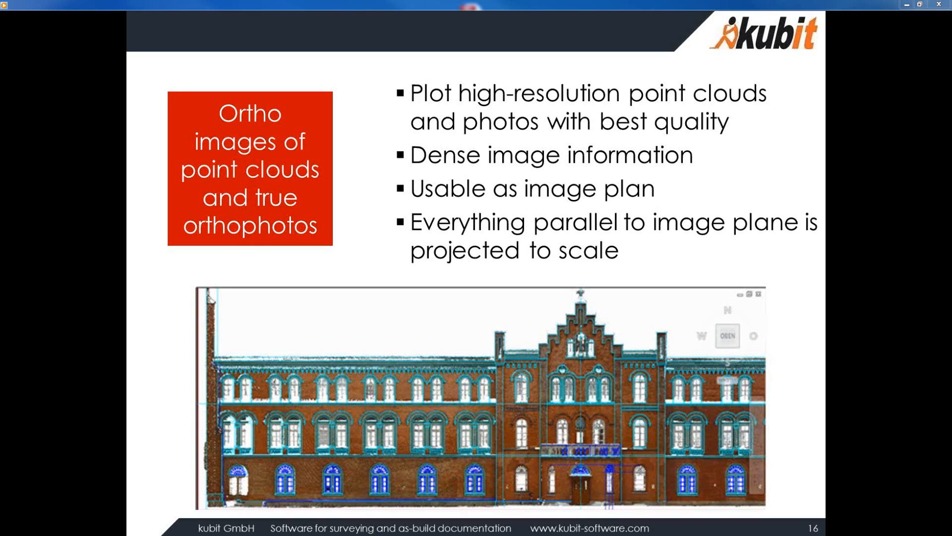
{"action": "key", "text": "Right"}
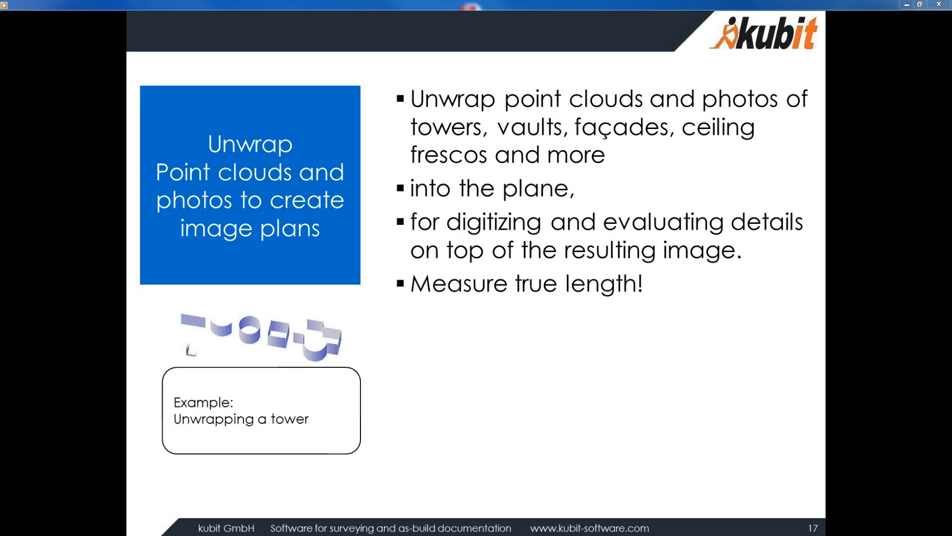
{"action": "key", "text": "Right"}
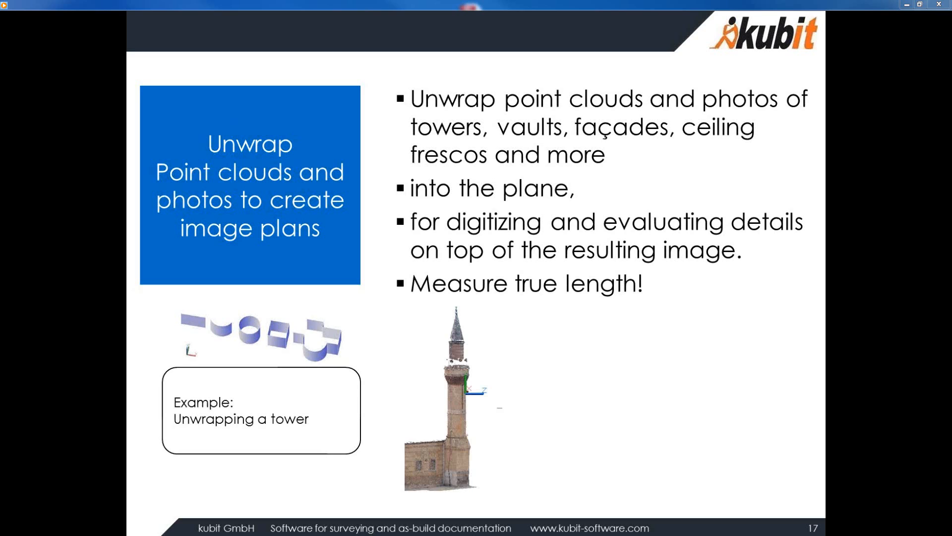
{"action": "key", "text": "Right"}
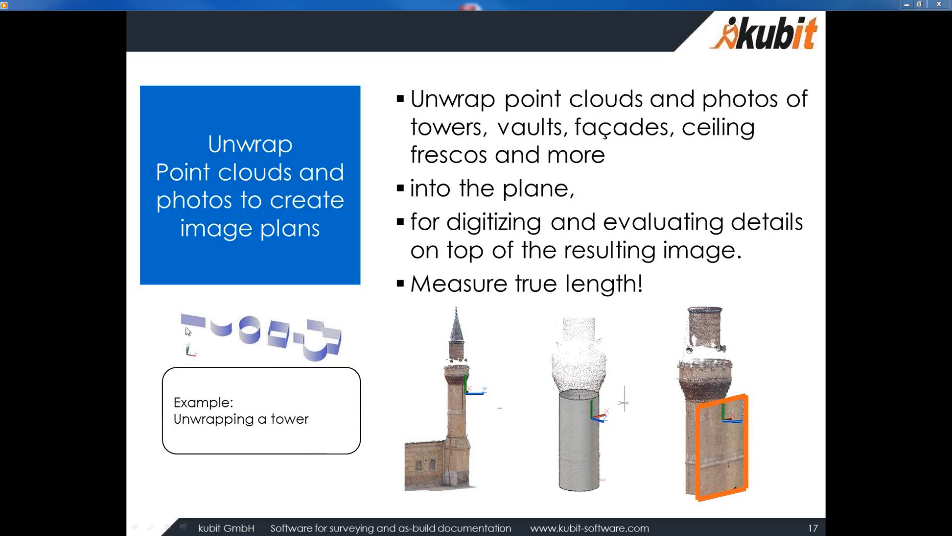